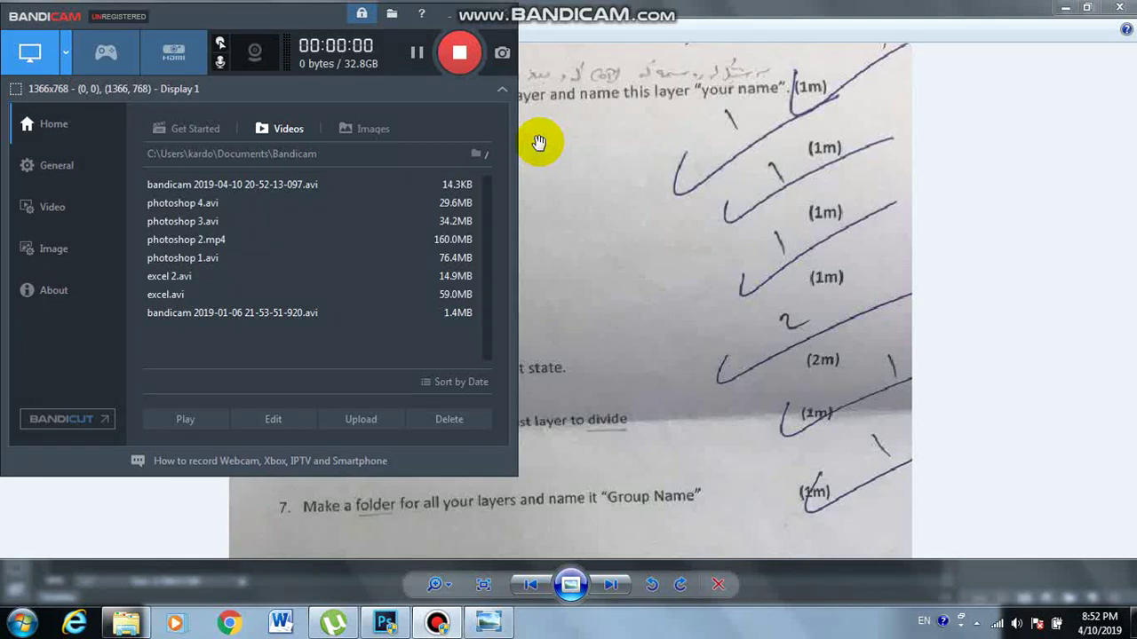
# Step: Bring Windows Photo Viewer to the front to show the seven-task exam sheet
pyautogui.click(539, 142)
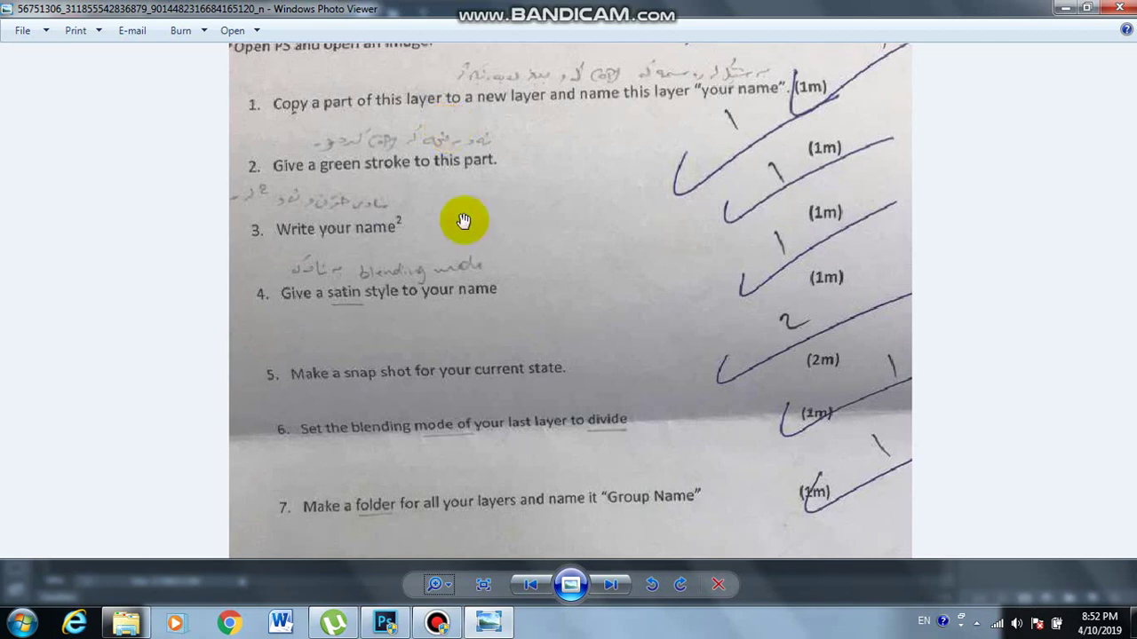
# Step: Copy a rectangle across the middle of the car onto new Layer 1, then review the sheet
pyautogui.click(386, 625)
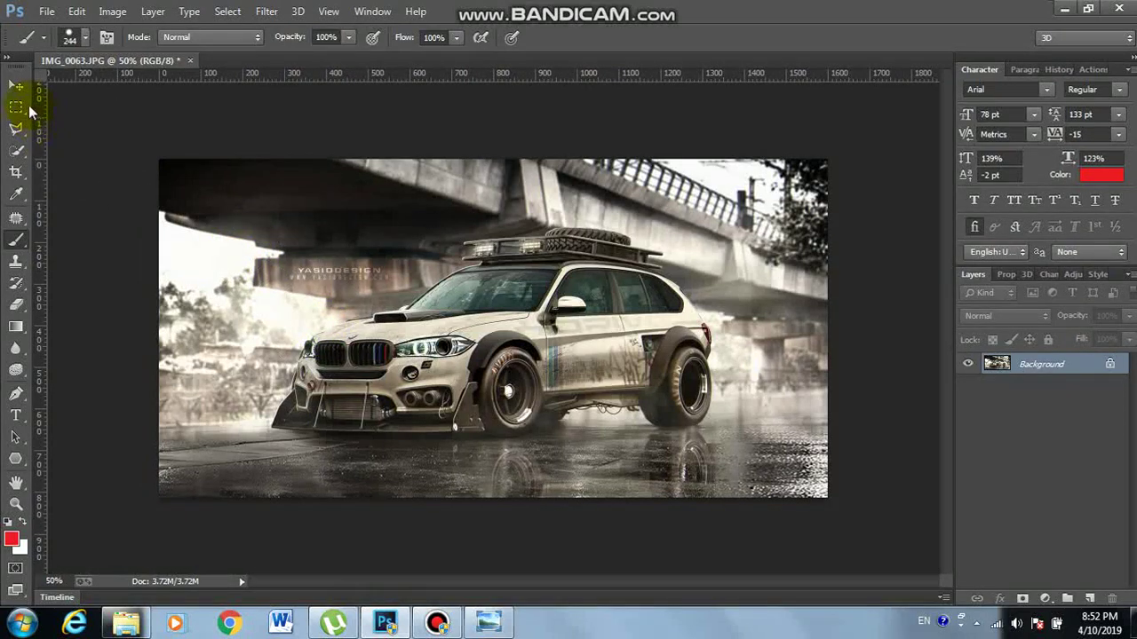
pyautogui.rightClick(15, 106)
pyautogui.moveTo(399, 252); pyautogui.dragTo(639, 364)
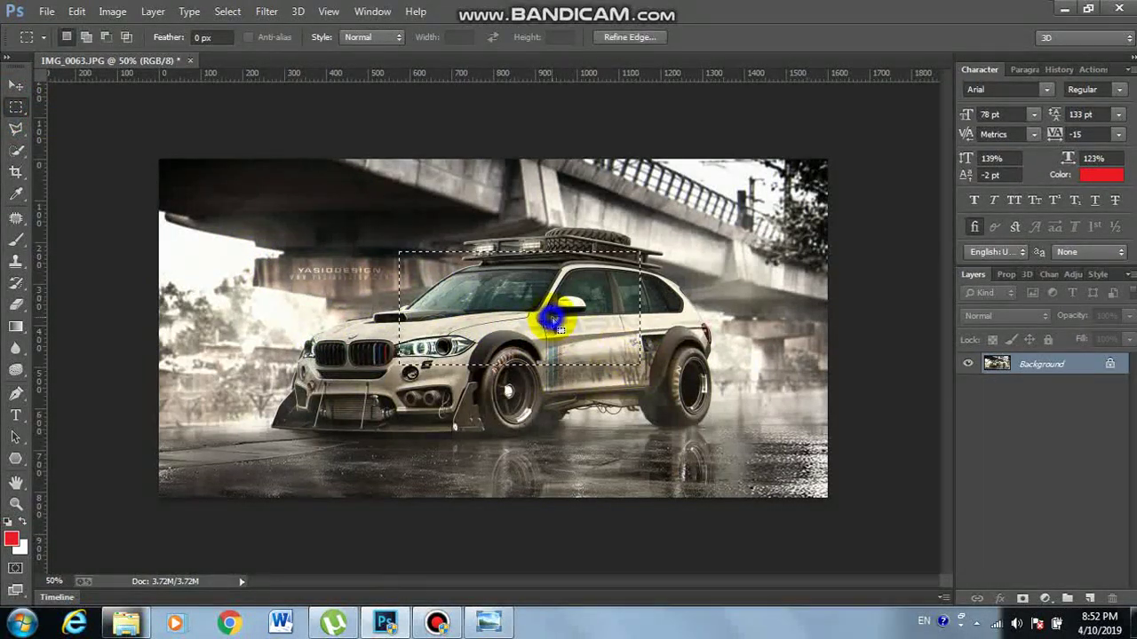
pyautogui.rightClick(551, 325)
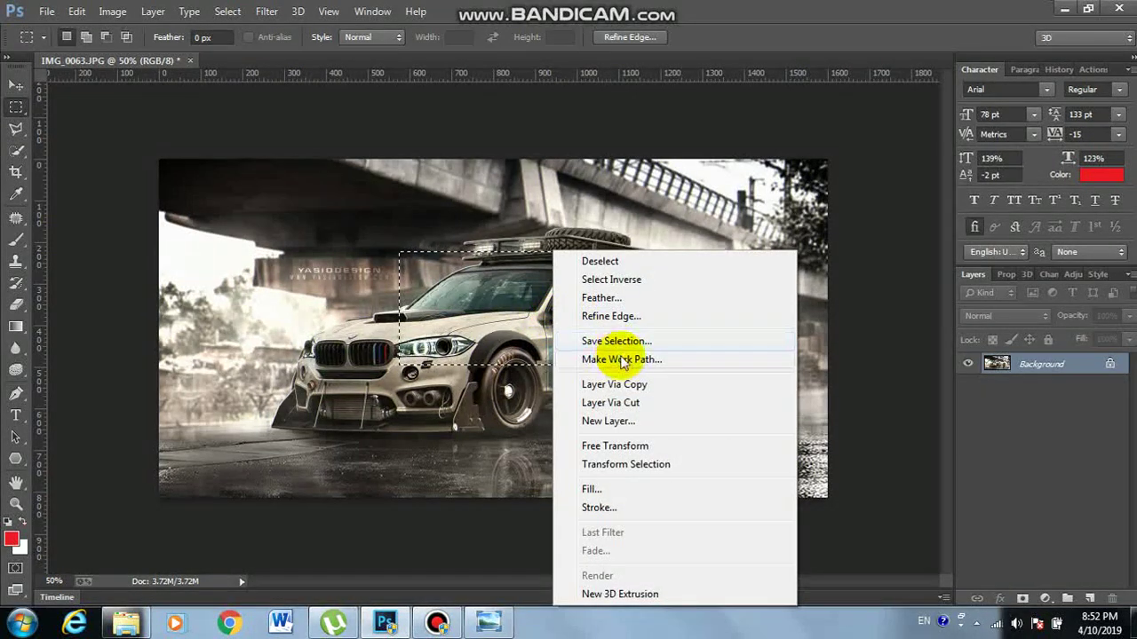
pyautogui.click(636, 384)
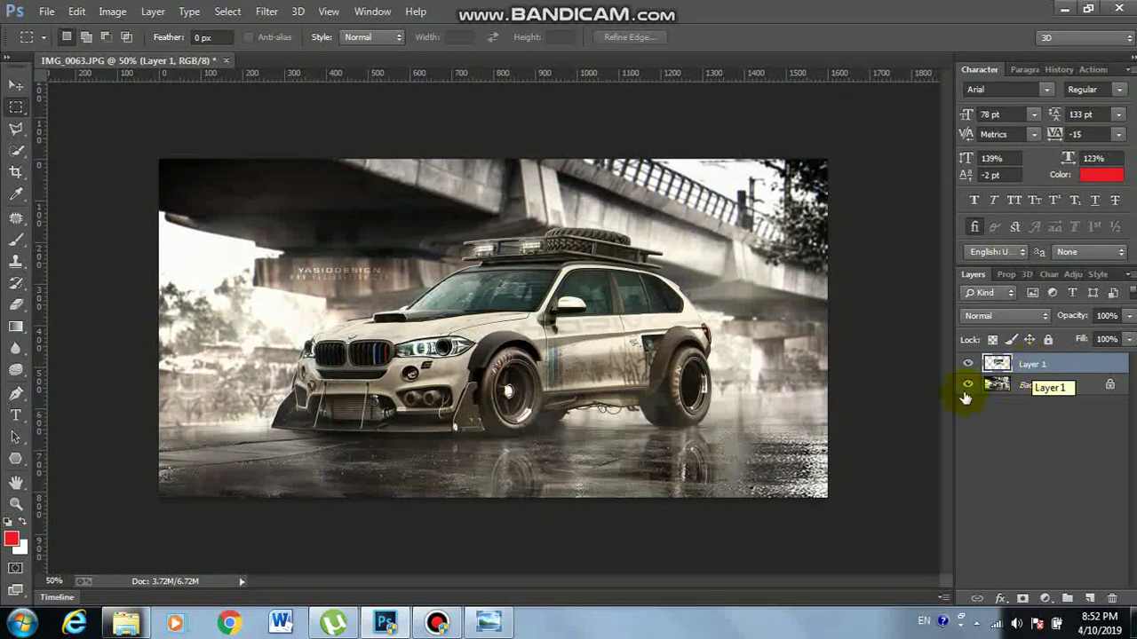
pyautogui.click(497, 625)
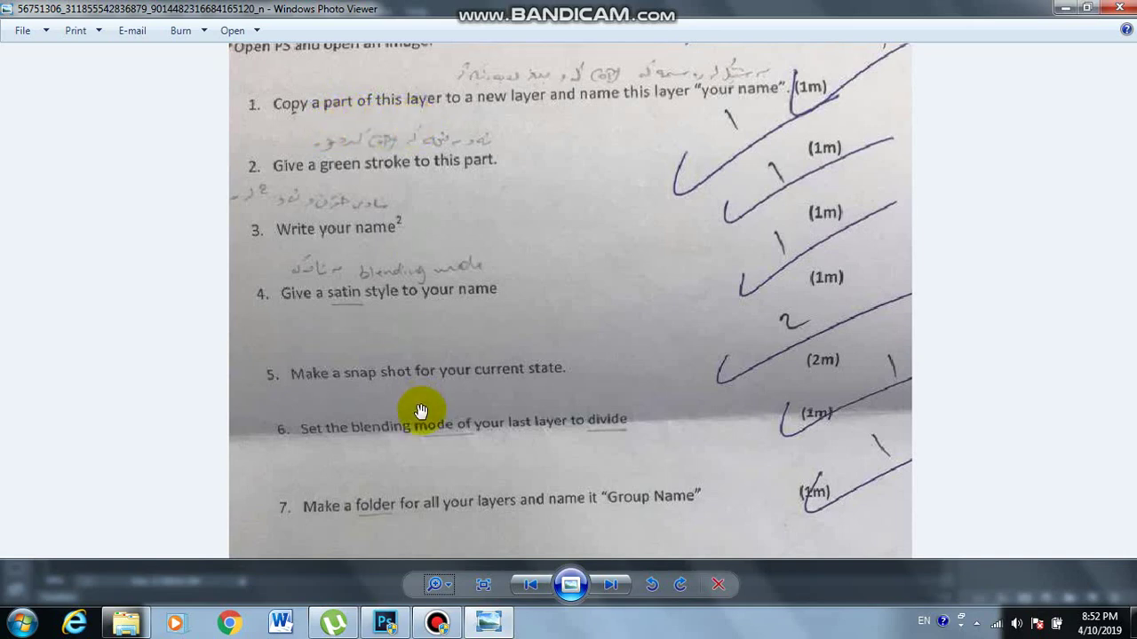
# Step: Duplicate Layer 1, name the copy 'kardo', and check the exam sheet again
pyautogui.click(386, 624)
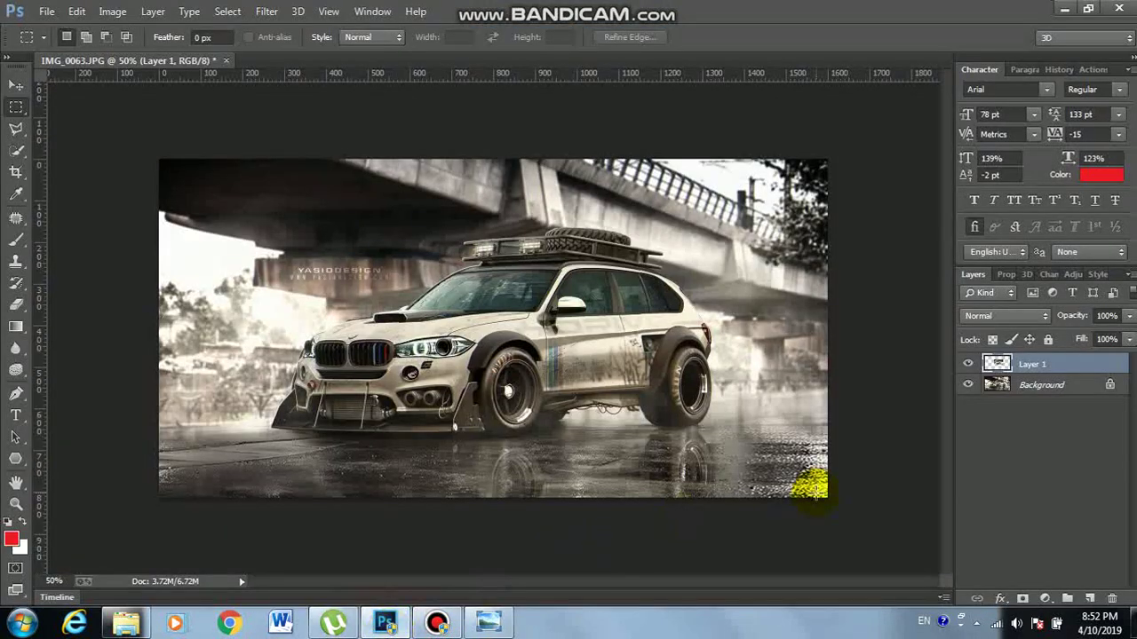
pyautogui.rightClick(1025, 368)
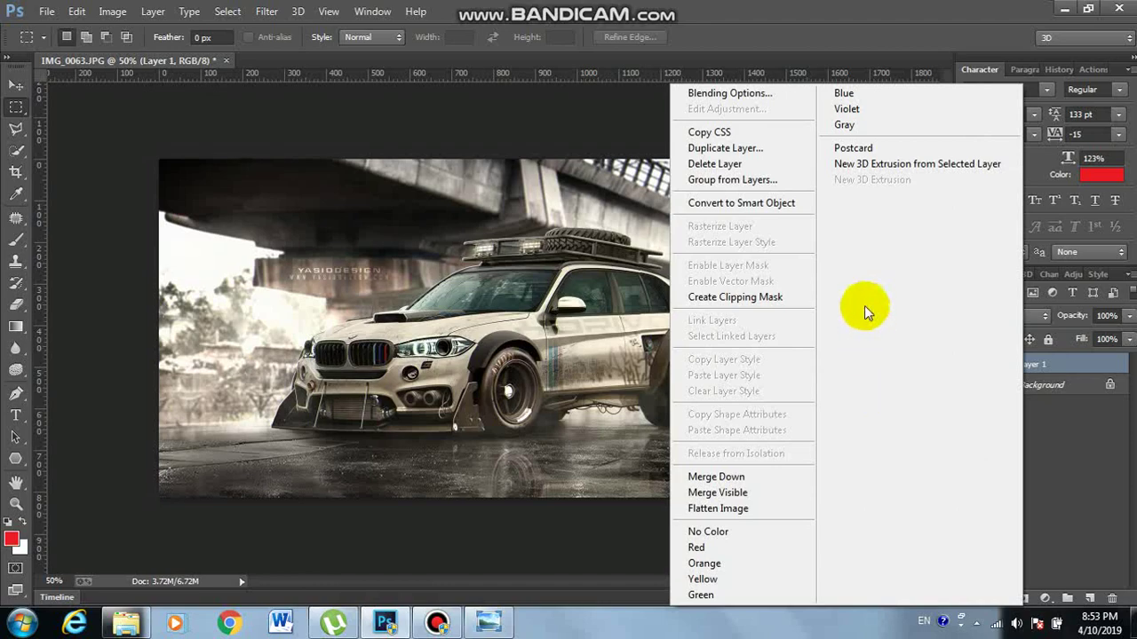
pyautogui.click(735, 151)
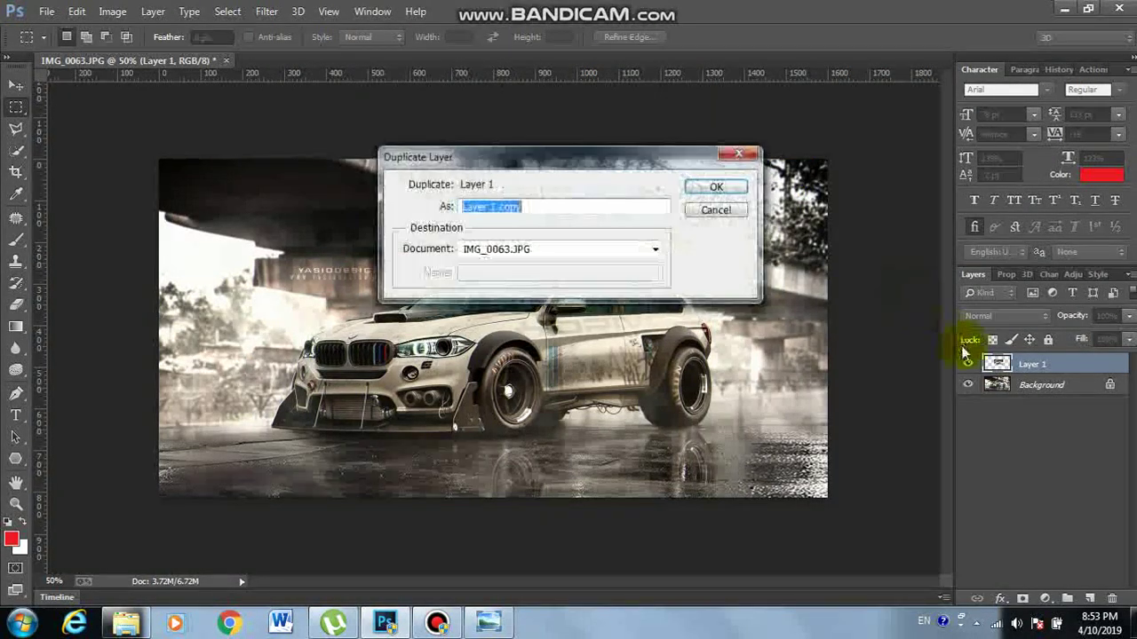
pyautogui.click(717, 188)
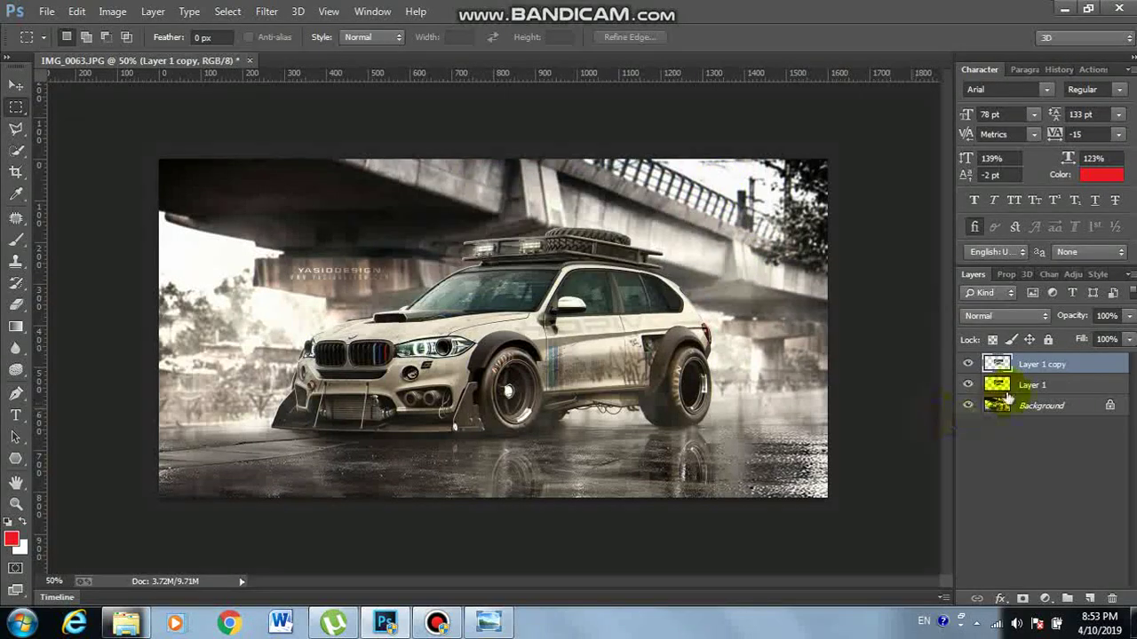
pyautogui.doubleClick(1030, 364)
pyautogui.write('kaglo')
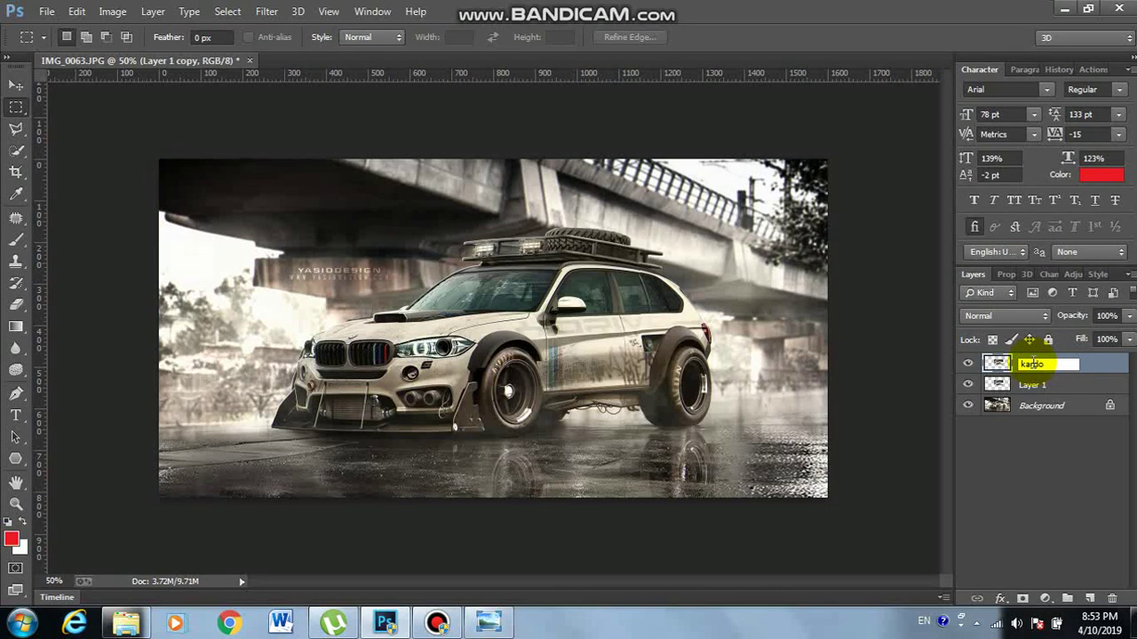
pyautogui.press('Return')
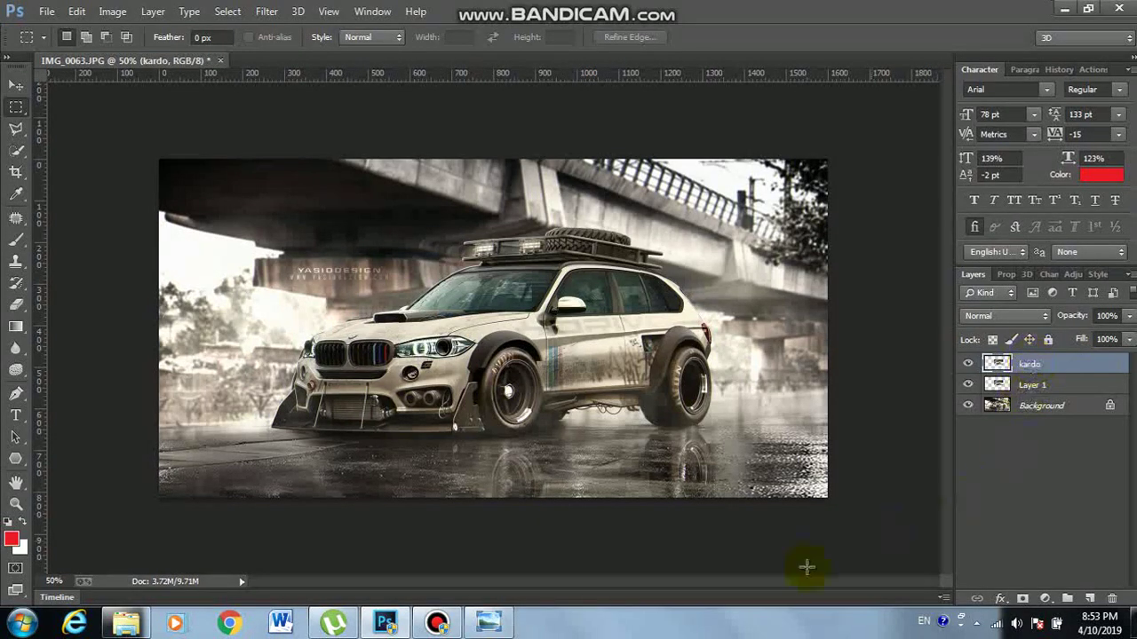
pyautogui.click(489, 622)
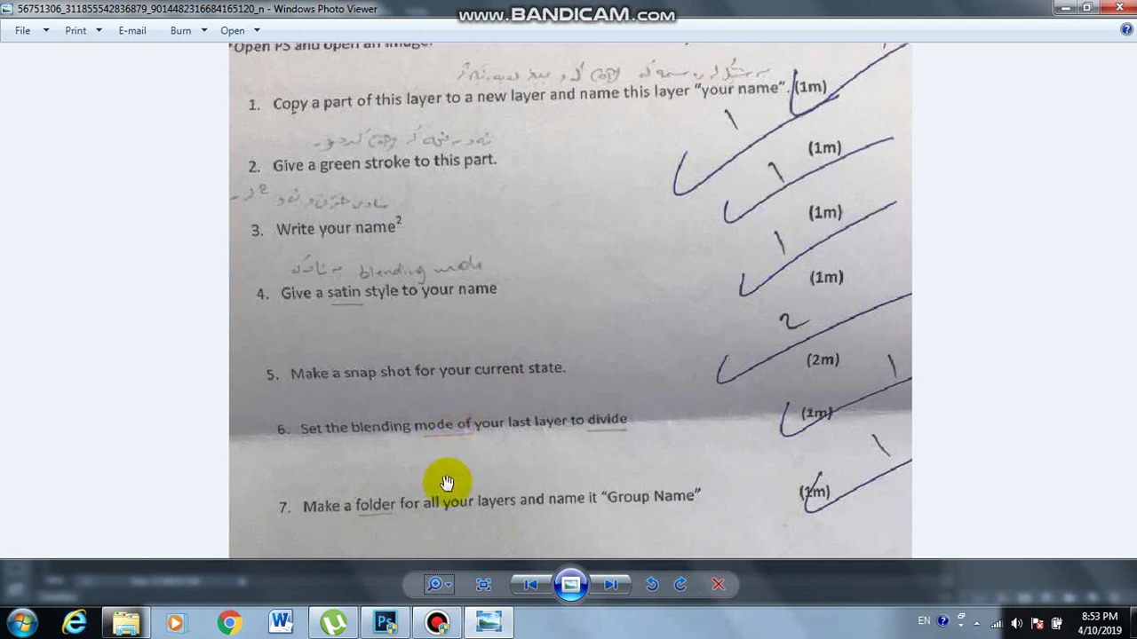
pyautogui.moveTo(436, 622)
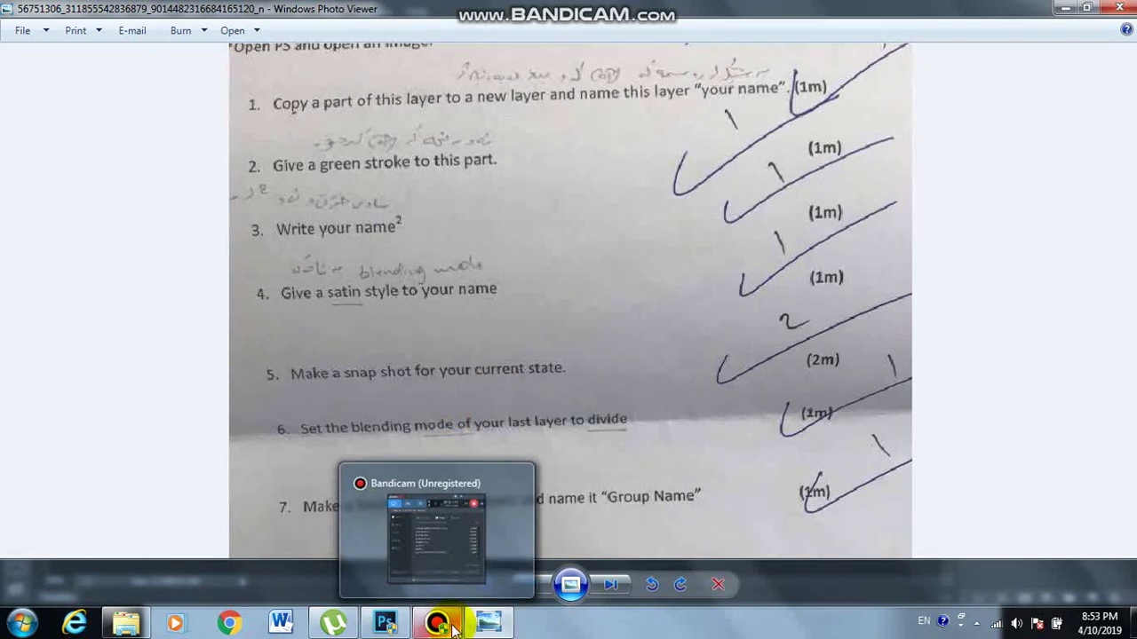
# Step: Add a 24 px black stroke effect to the kardo layer, then revisit the exam sheet
pyautogui.click(386, 624)
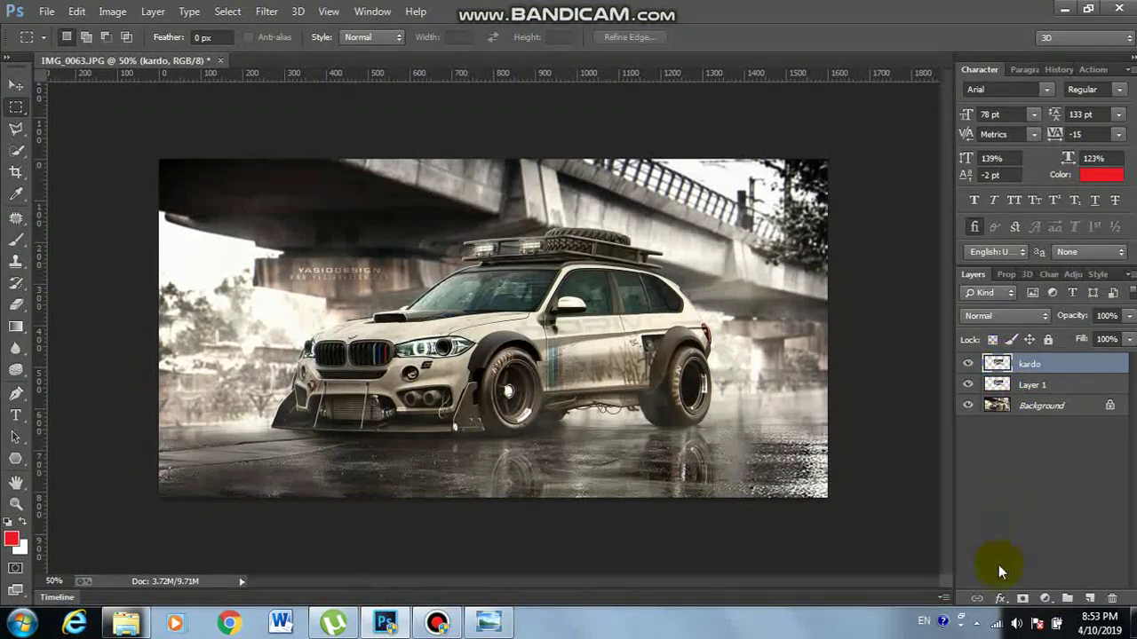
pyautogui.click(999, 599)
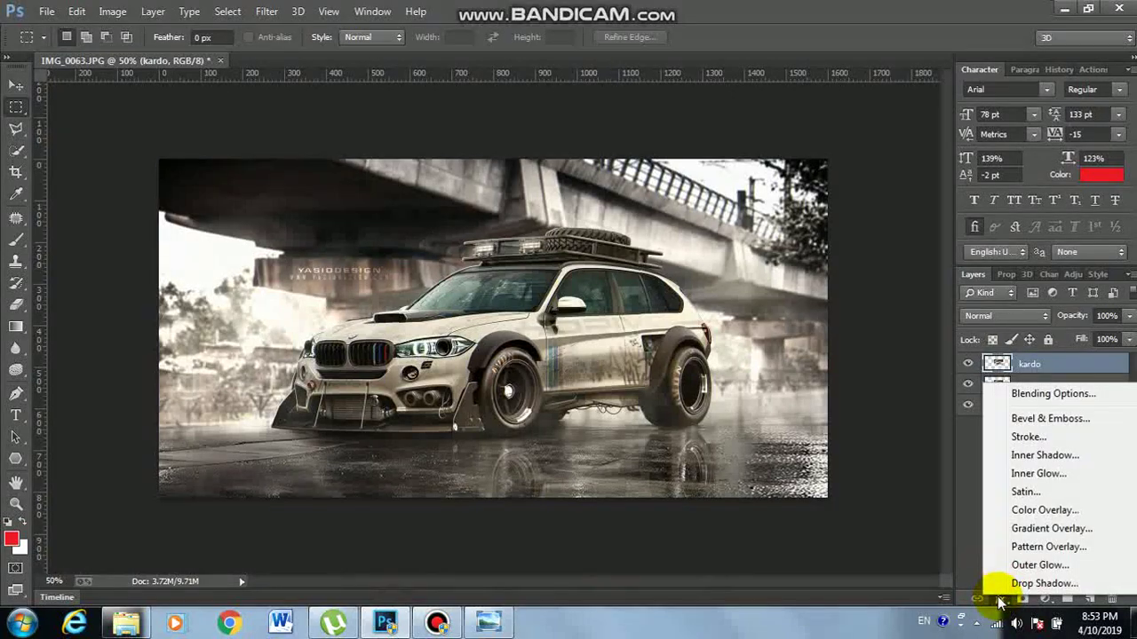
pyautogui.click(1058, 435)
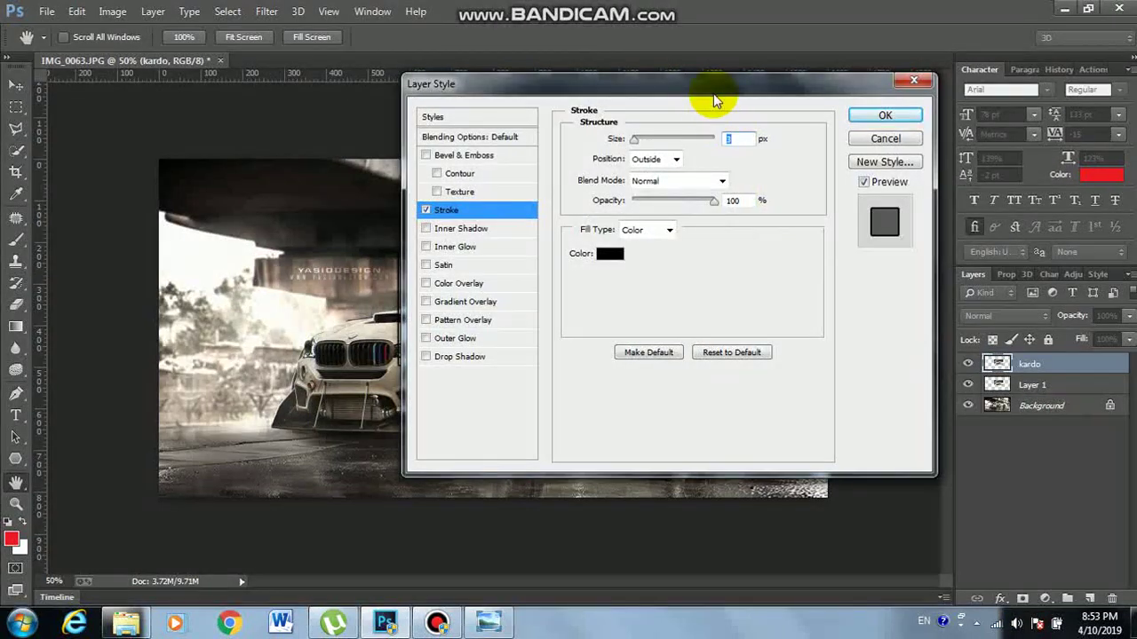
pyautogui.moveTo(713, 93); pyautogui.dragTo(231, 139)
pyautogui.click(163, 191)
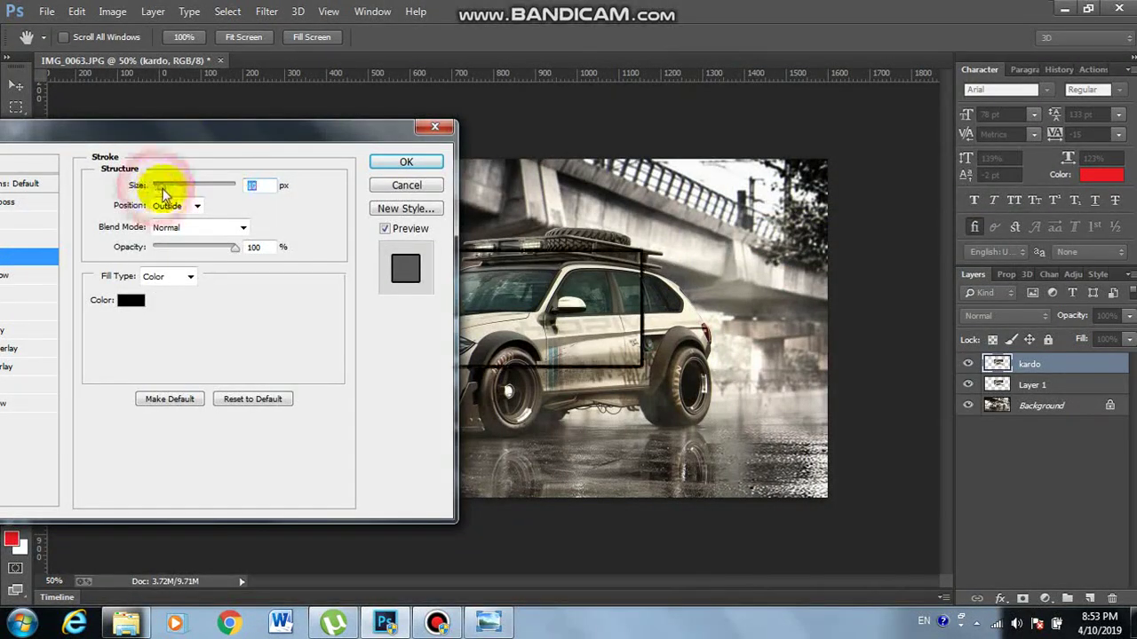
pyautogui.moveTo(162, 194); pyautogui.dragTo(166, 187)
pyautogui.click(431, 167)
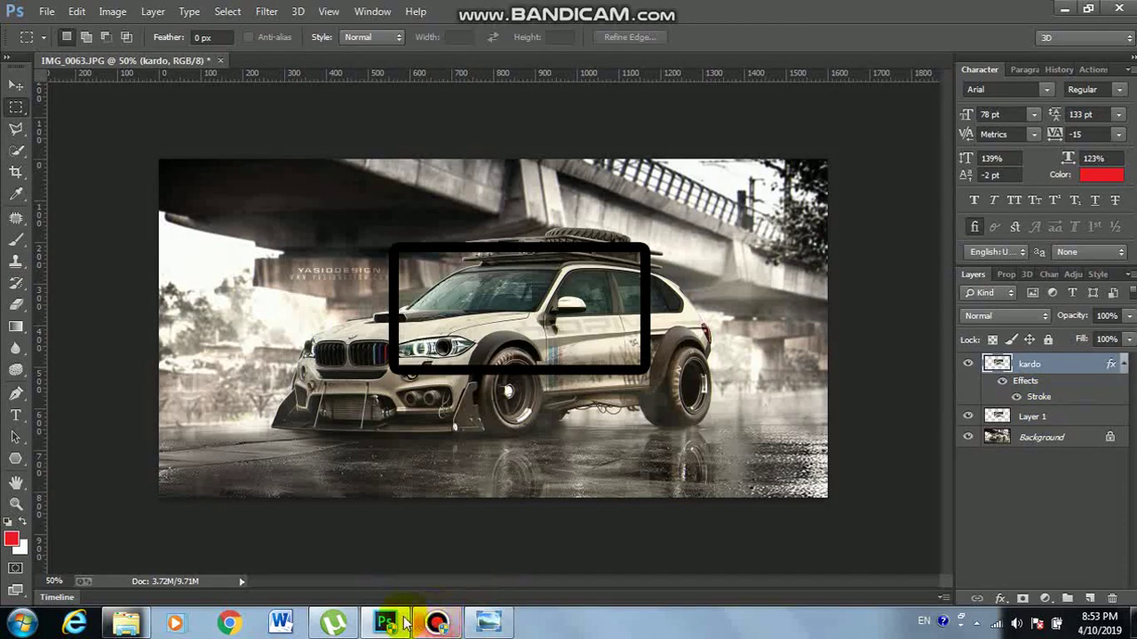
pyautogui.click(491, 621)
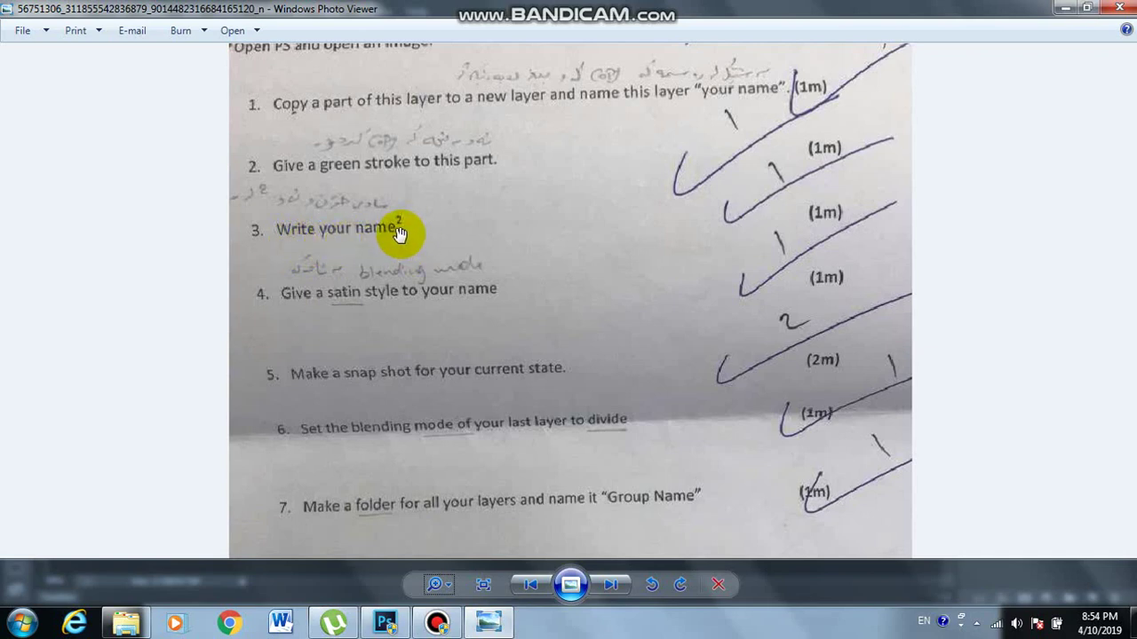
# Step: Write red text 'kardo' with a superscript '2' above the car, then view the sheet
pyautogui.click(391, 627)
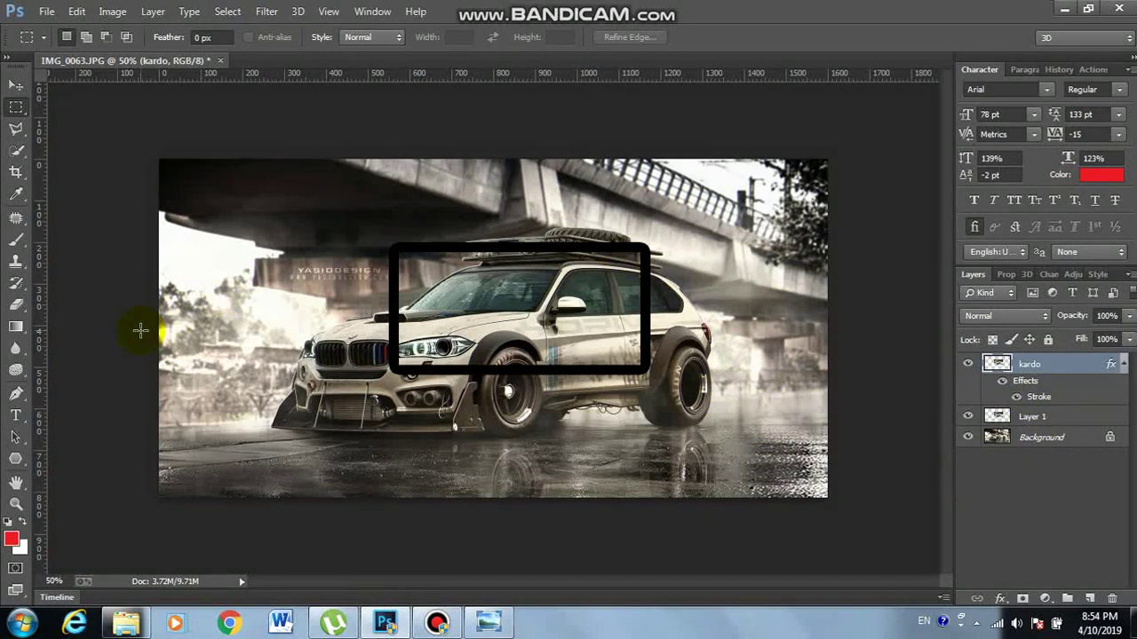
pyautogui.click(15, 415)
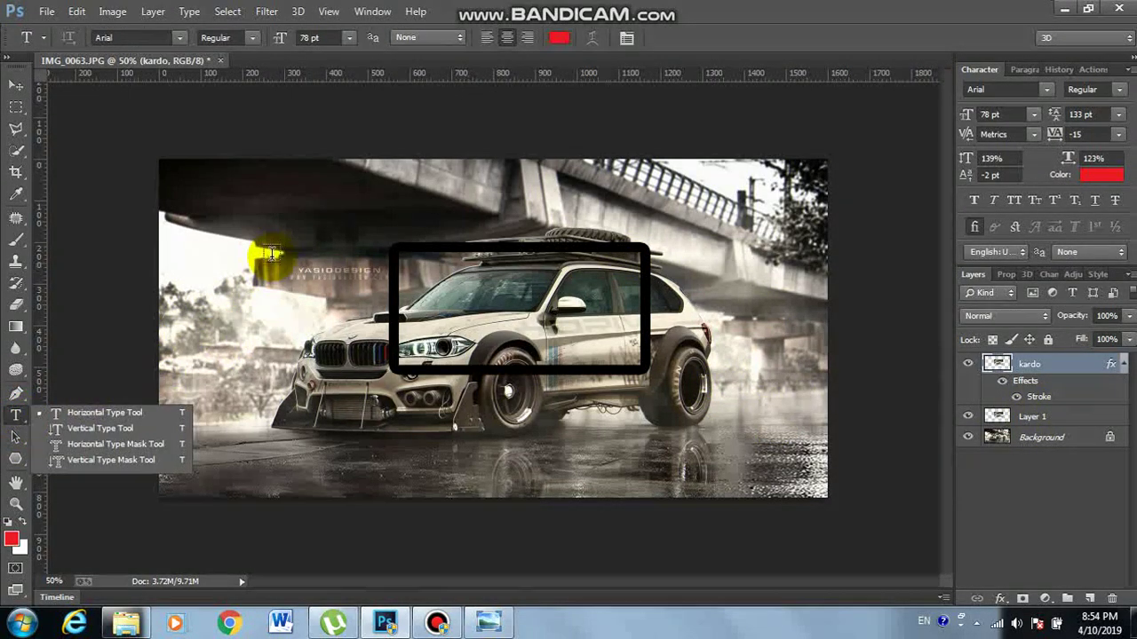
pyautogui.moveTo(228, 227)
pyautogui.mouseDown()
pyautogui.moveTo(348, 286)
pyautogui.moveTo(598, 340)
pyautogui.moveTo(618, 356)
pyautogui.mouseUp()
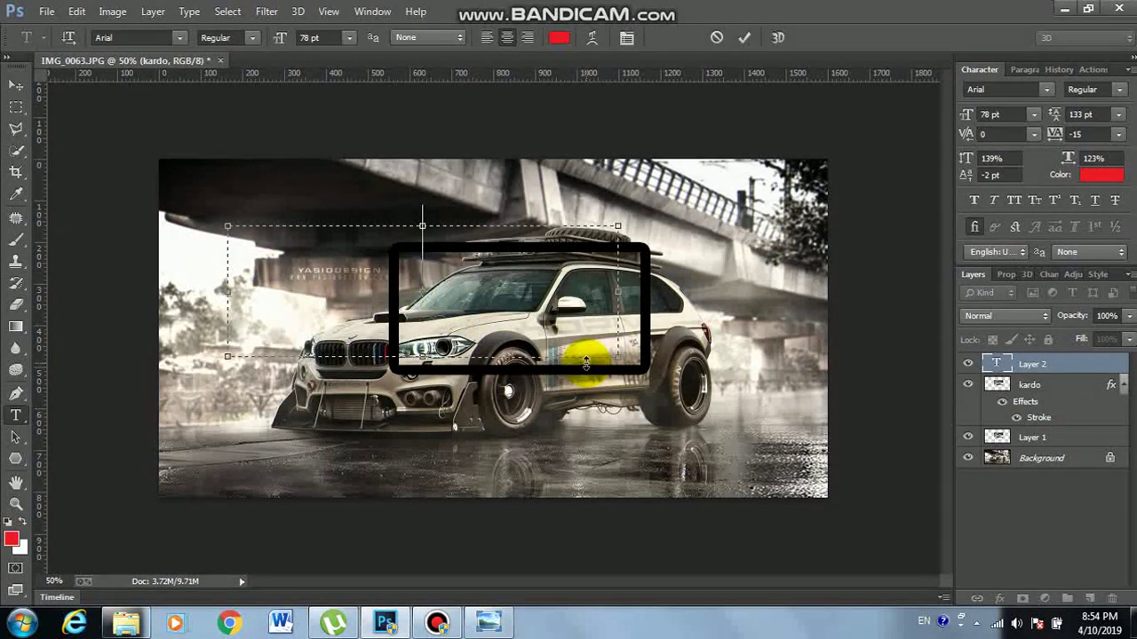
pyautogui.write('kard')
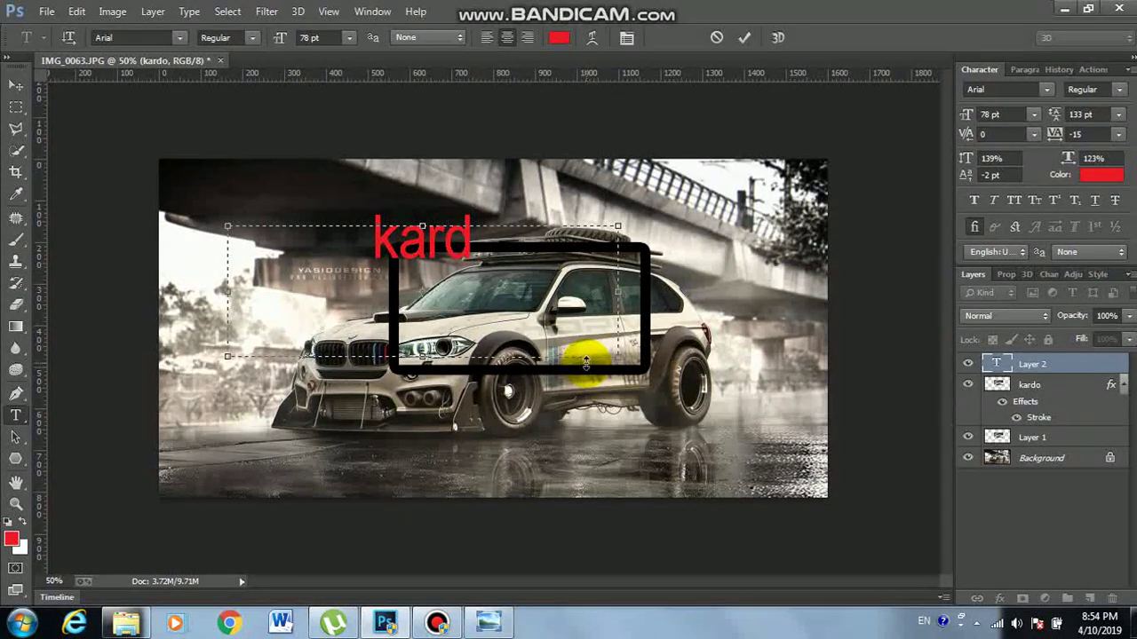
pyautogui.write('o')
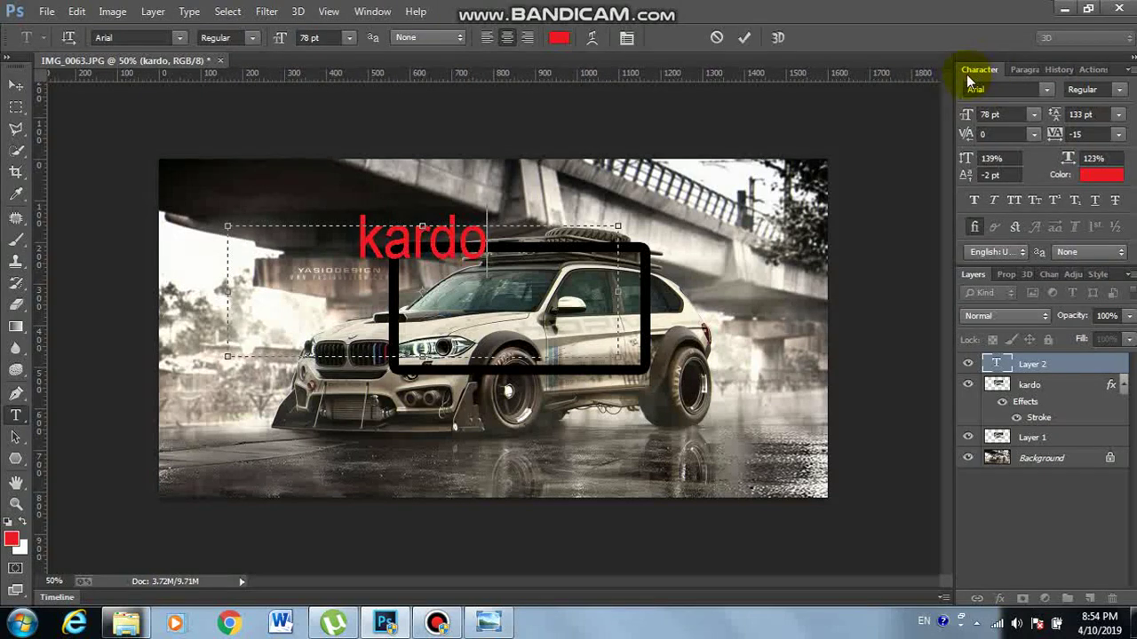
pyautogui.click(1055, 203)
pyautogui.click(1055, 203)
pyautogui.write('2')
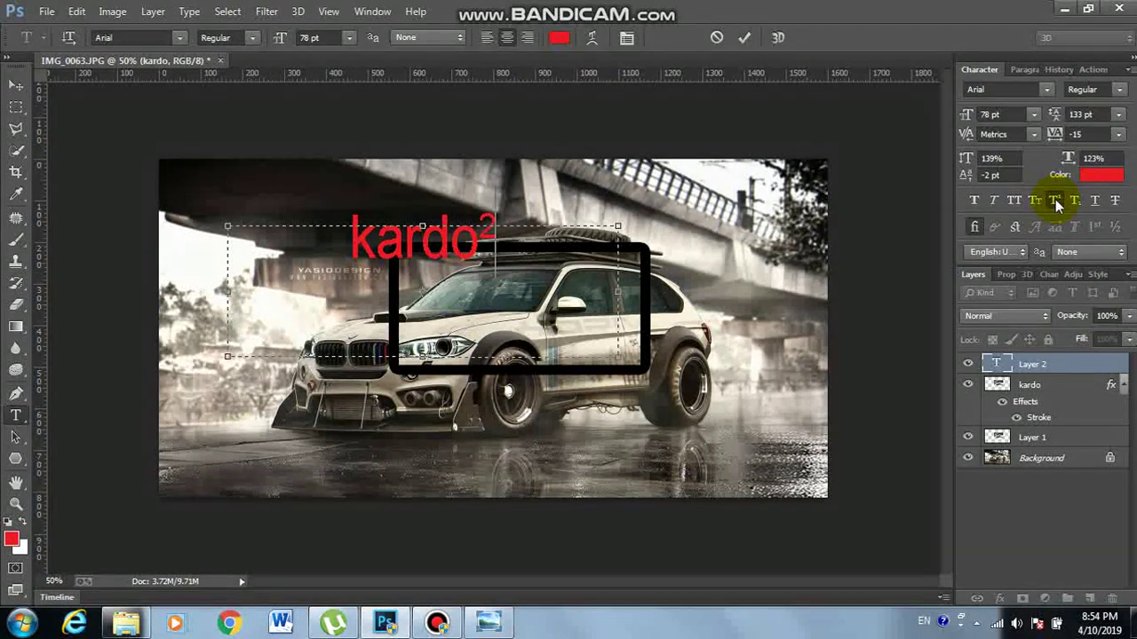
pyautogui.click(745, 34)
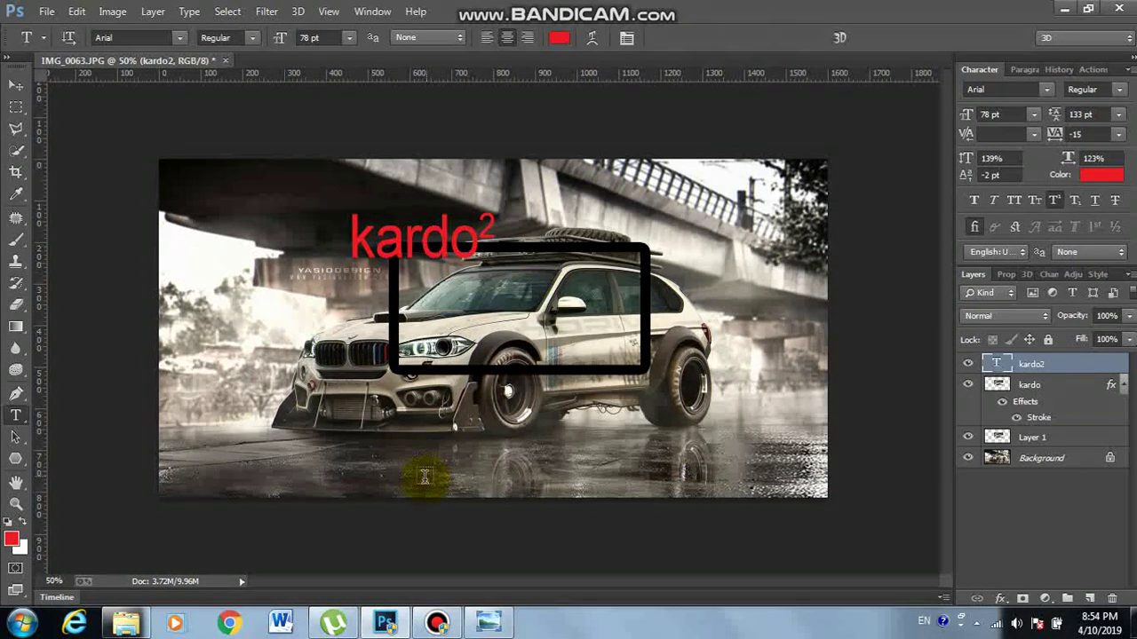
pyautogui.click(493, 620)
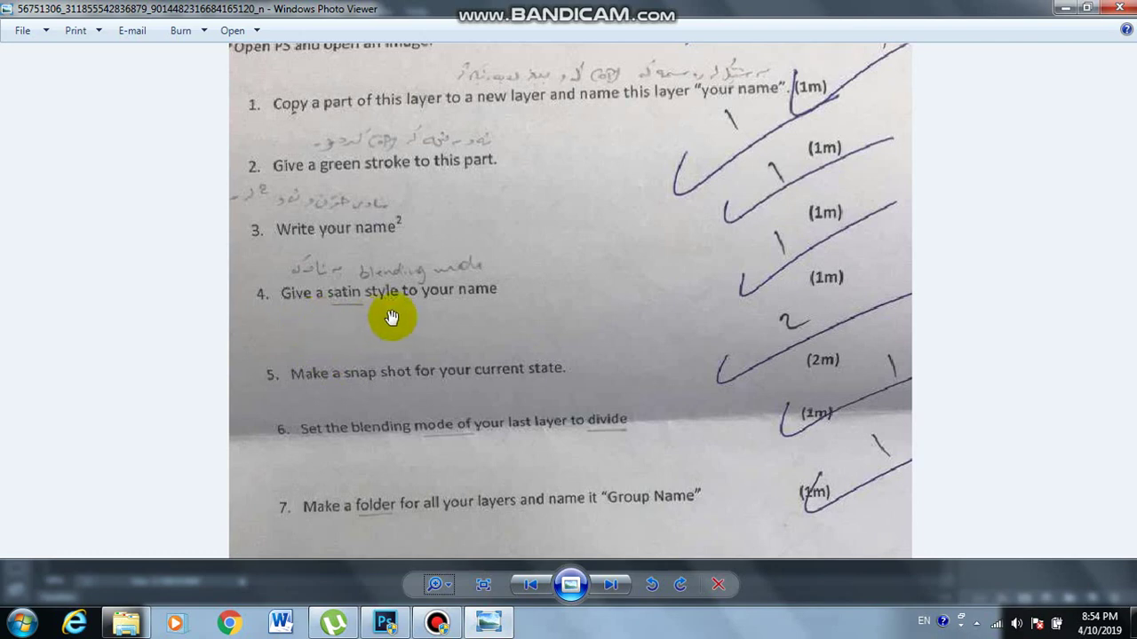
# Step: Apply a Satin effect with raised opacity to the kardo2 text layer, then view the sheet
pyautogui.click(397, 624)
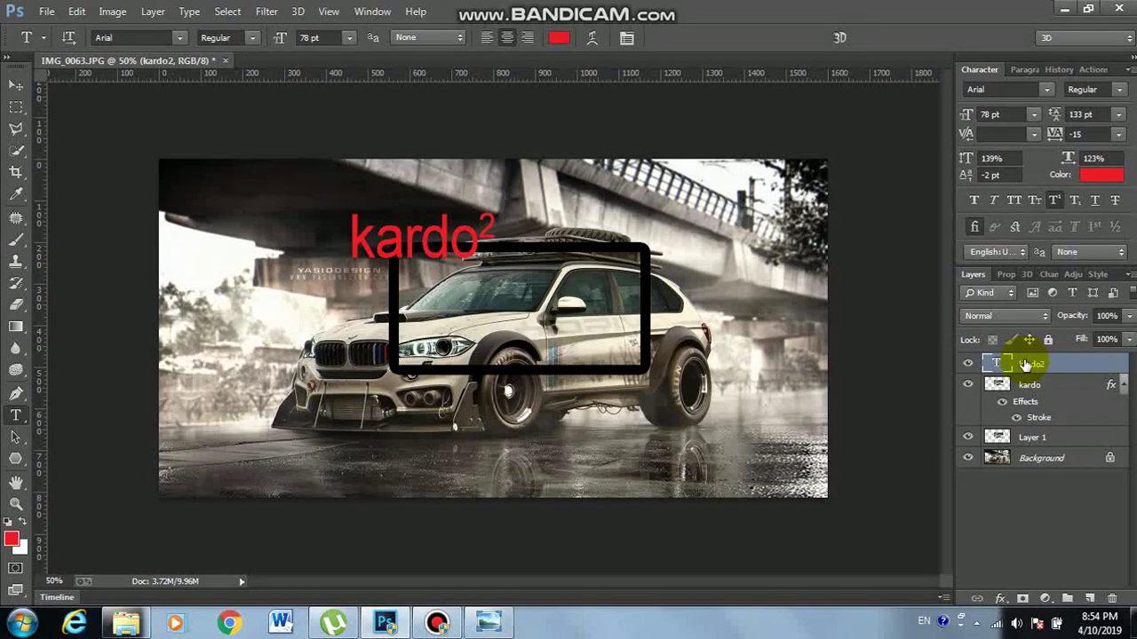
pyautogui.click(1000, 600)
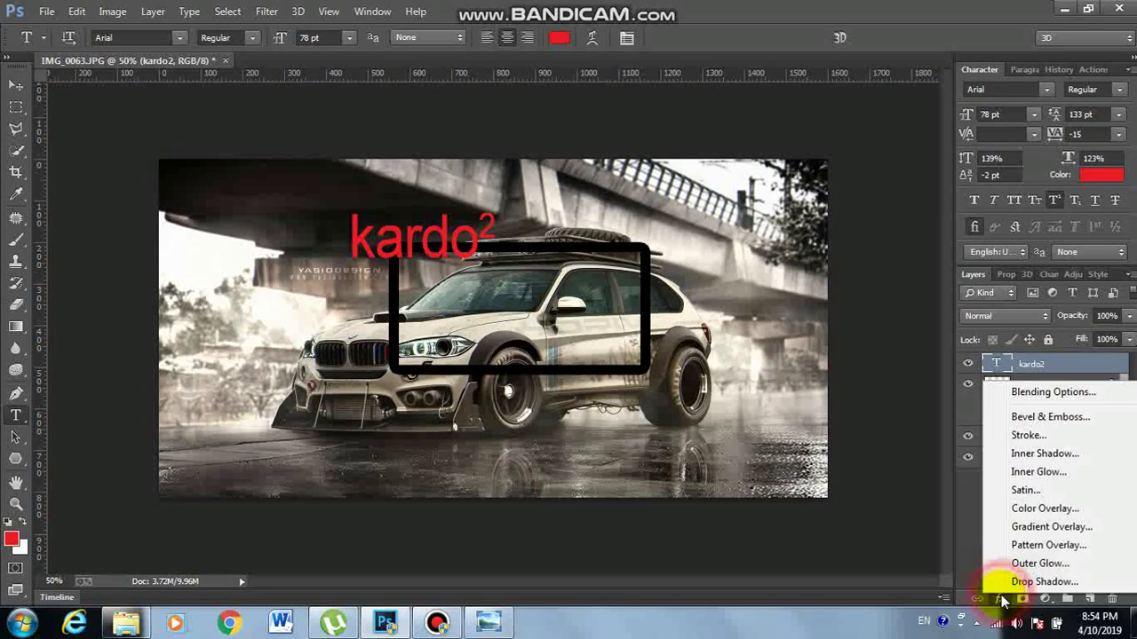
pyautogui.click(1043, 494)
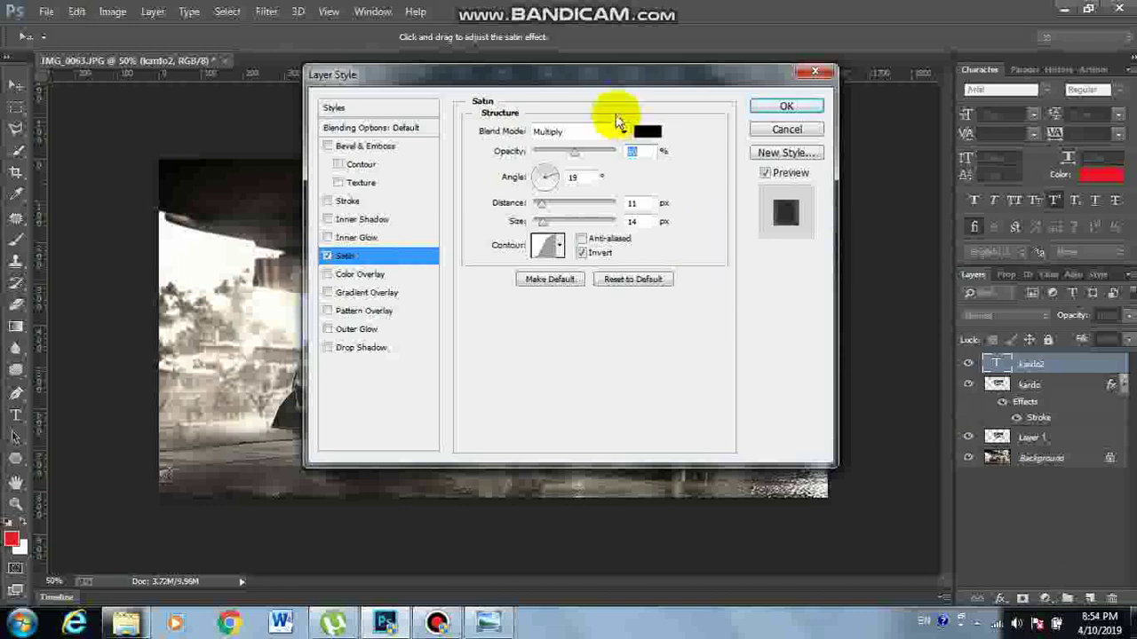
pyautogui.moveTo(609, 79); pyautogui.dragTo(810, 104)
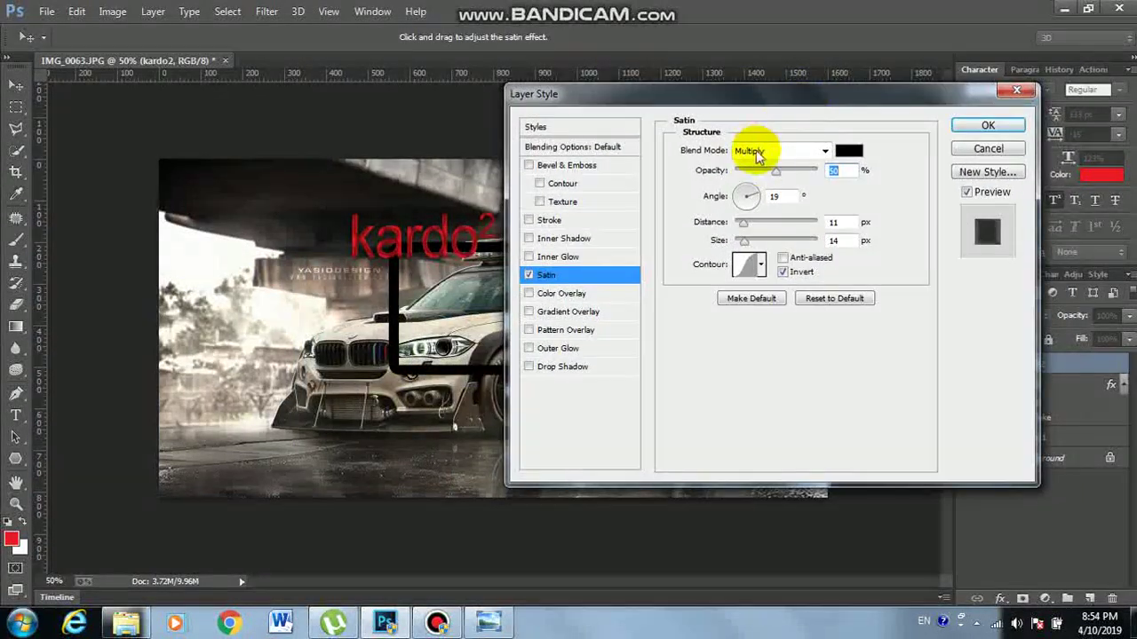
pyautogui.moveTo(775, 171); pyautogui.dragTo(808, 174)
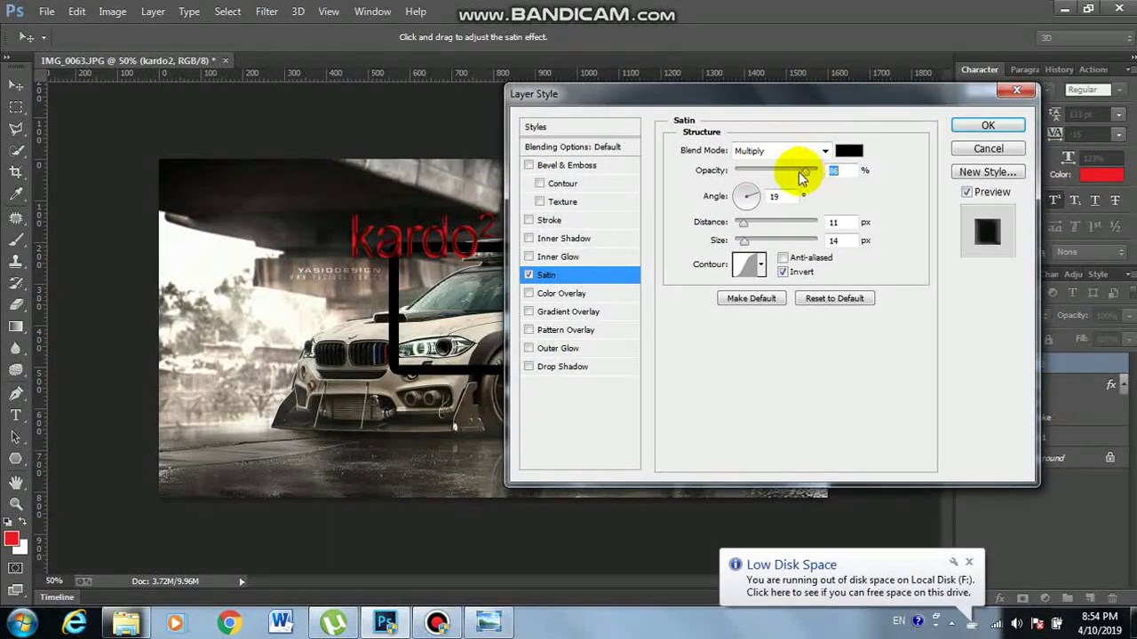
pyautogui.click(965, 123)
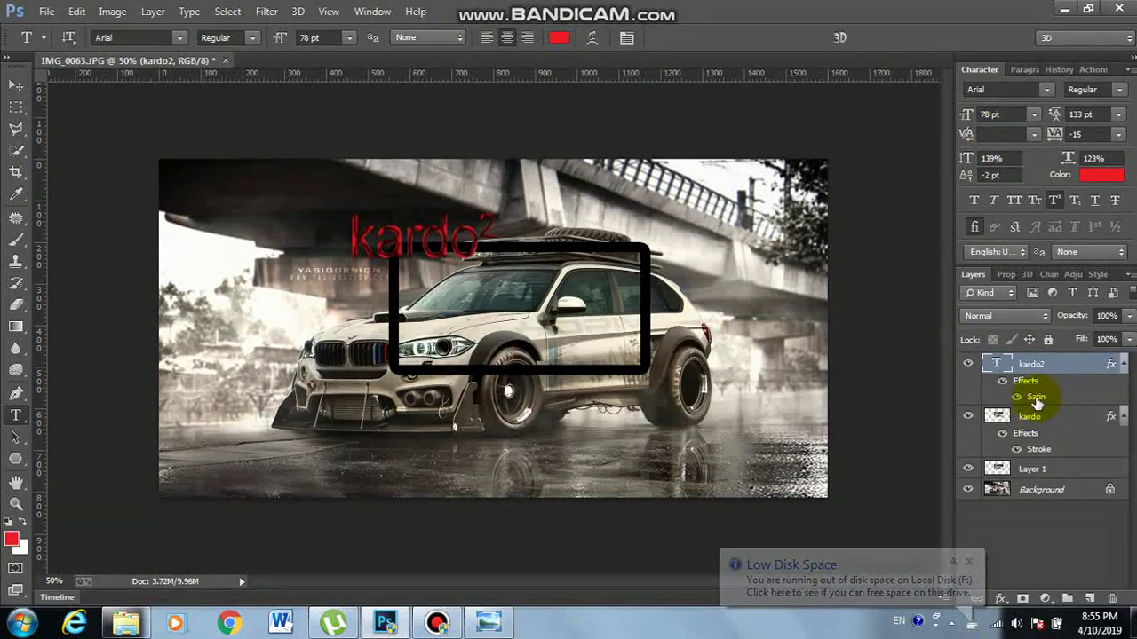
pyautogui.click(489, 621)
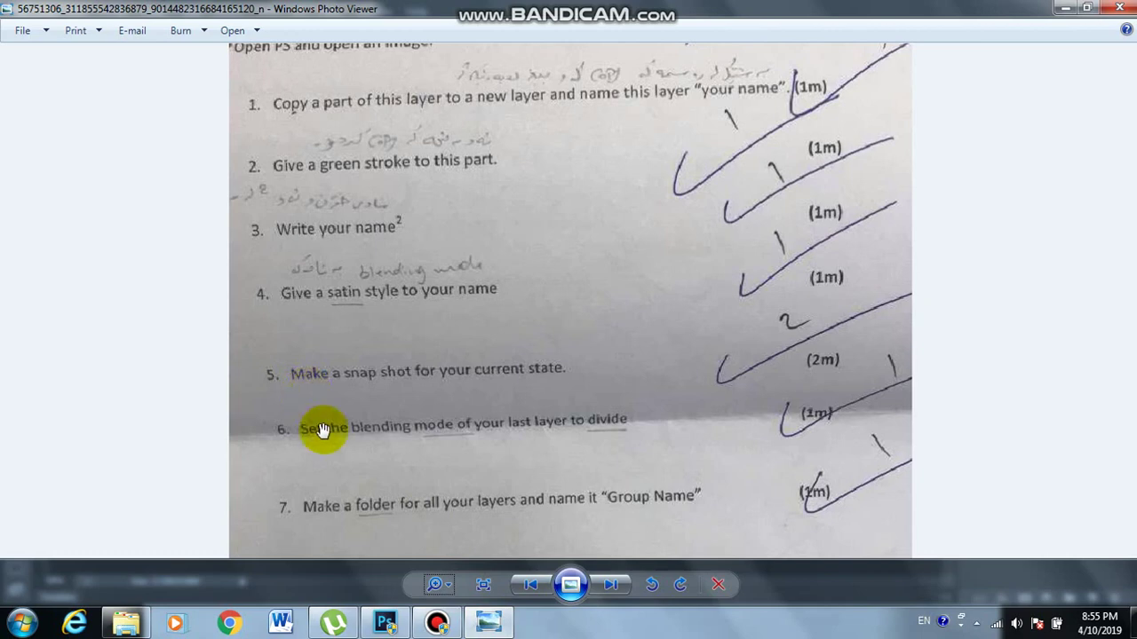
# Step: Show the History panel and create snapshots of the current state, up to Snapshot 7
pyautogui.click(387, 622)
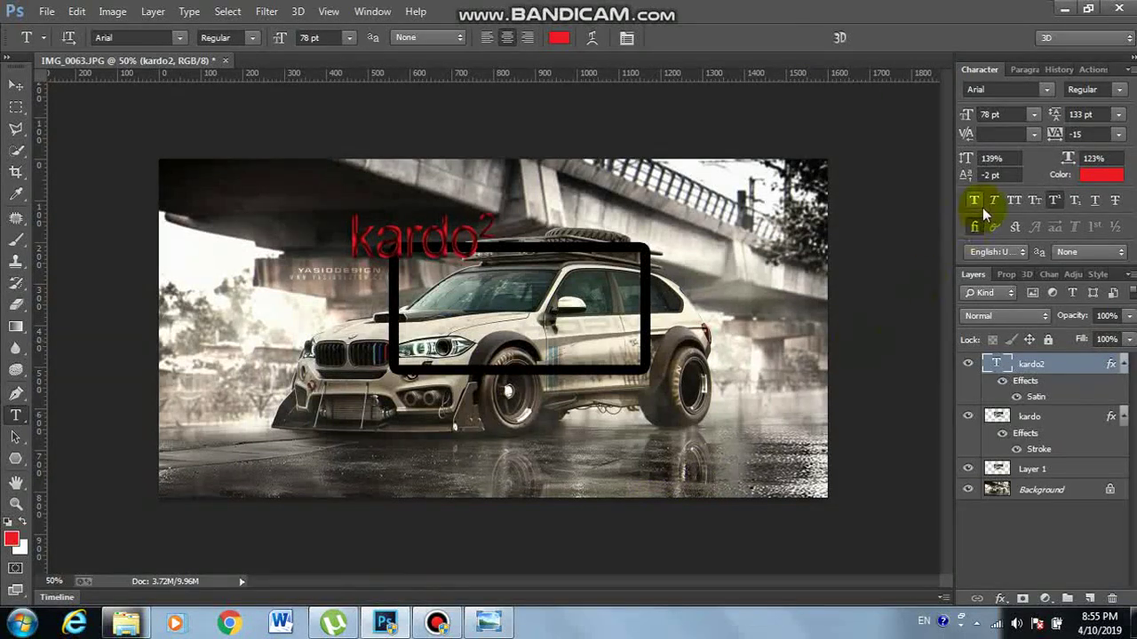
pyautogui.click(1061, 69)
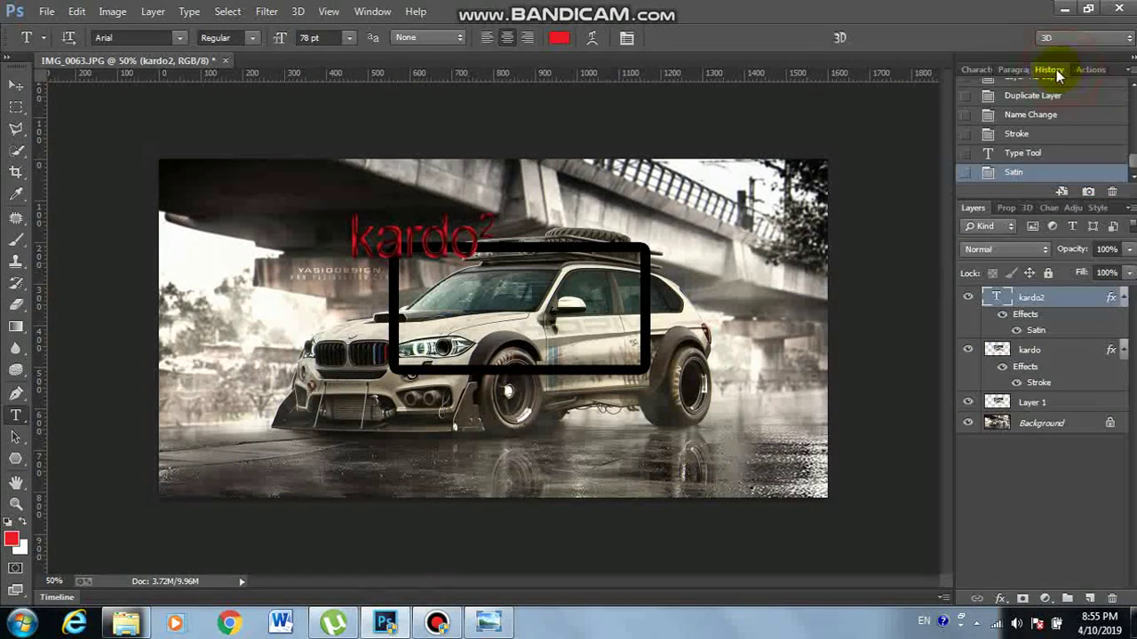
pyautogui.click(369, 11)
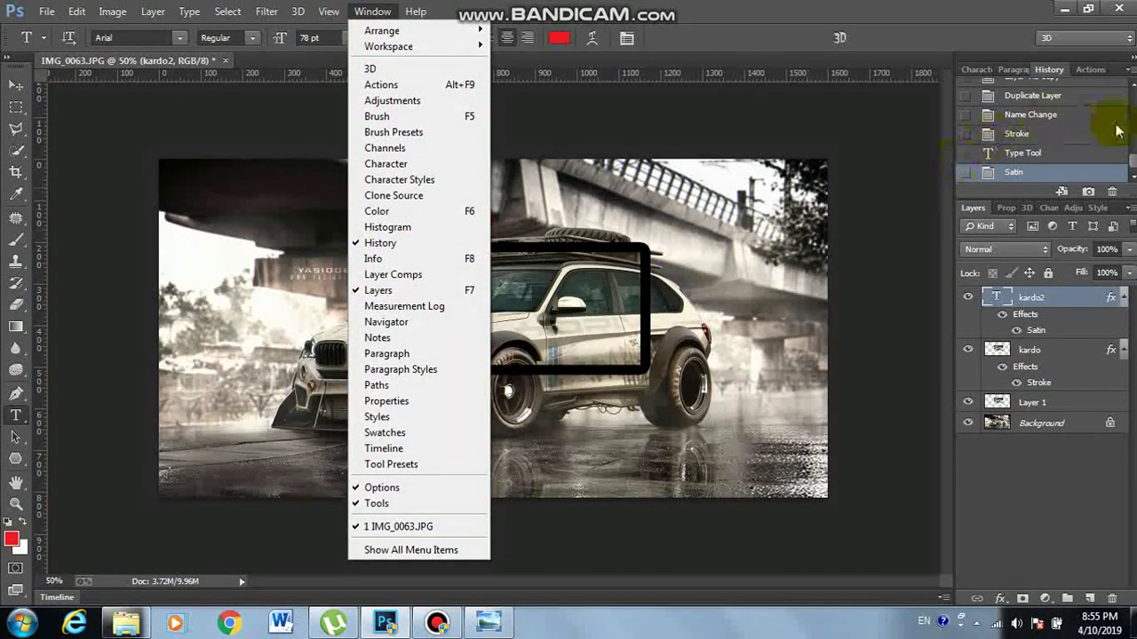
pyautogui.click(1133, 169)
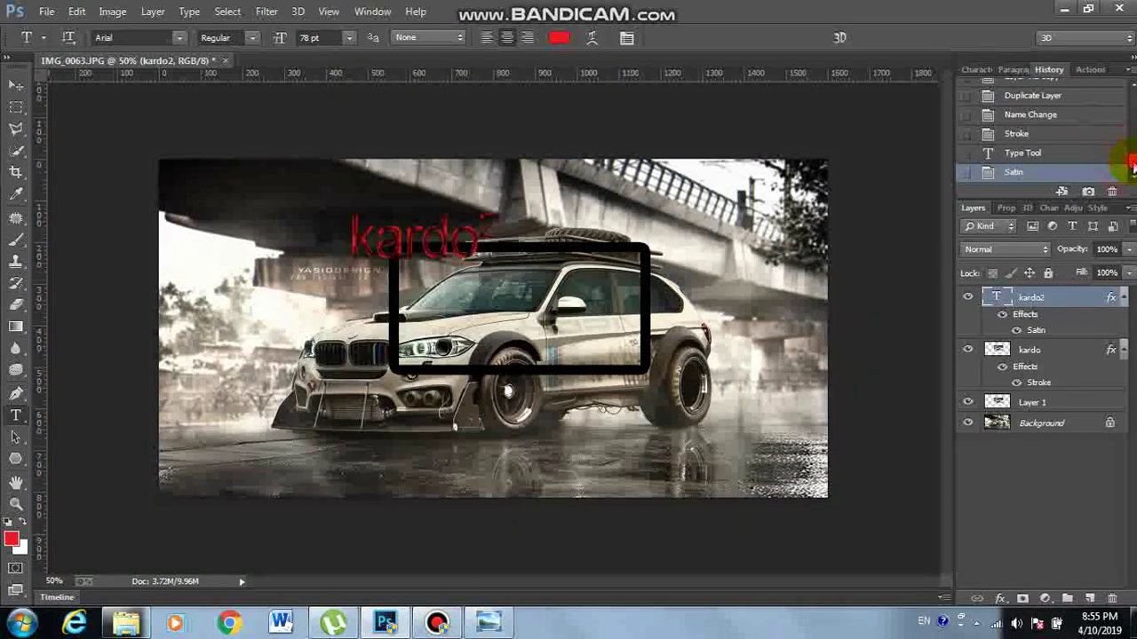
pyautogui.moveTo(1134, 169); pyautogui.dragTo(1133, 98)
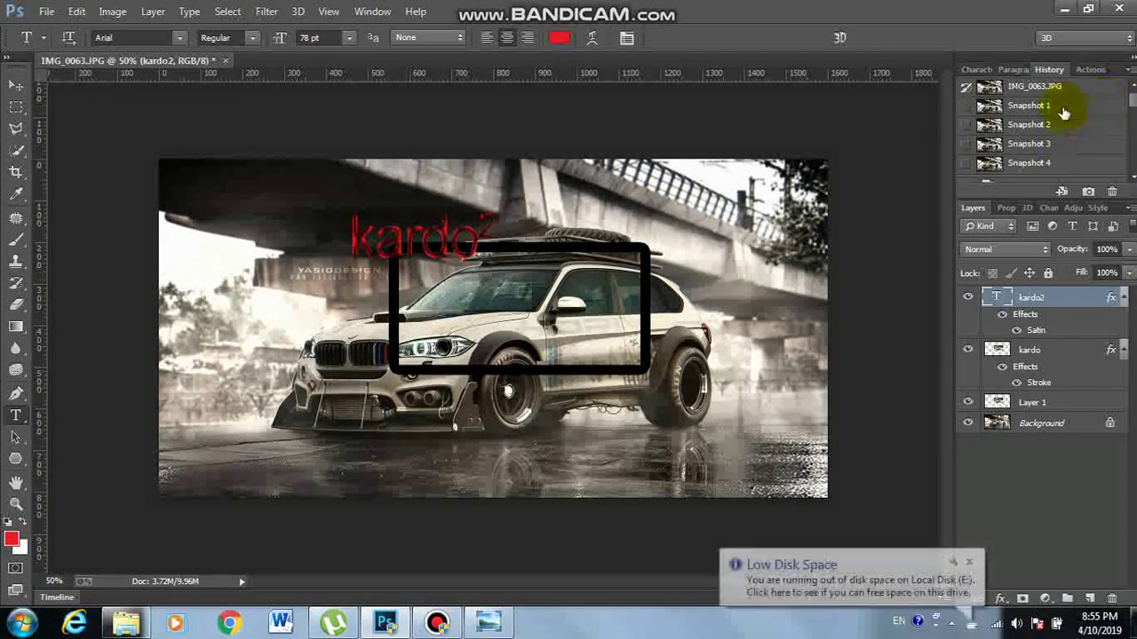
pyautogui.click(1089, 191)
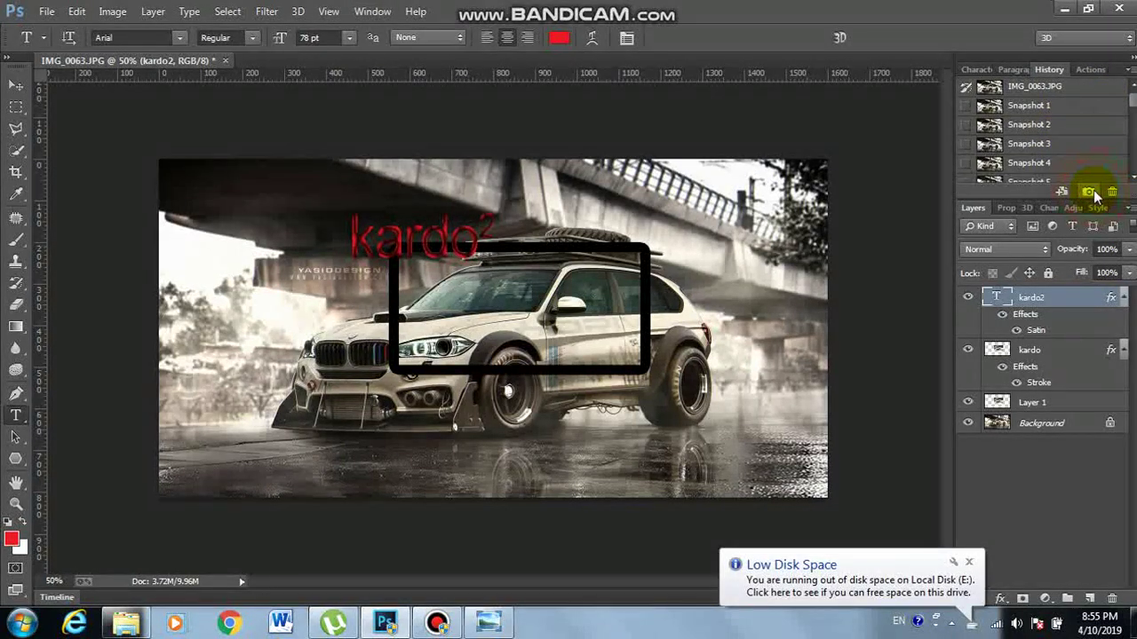
pyautogui.moveTo(1133, 100); pyautogui.dragTo(1121, 108)
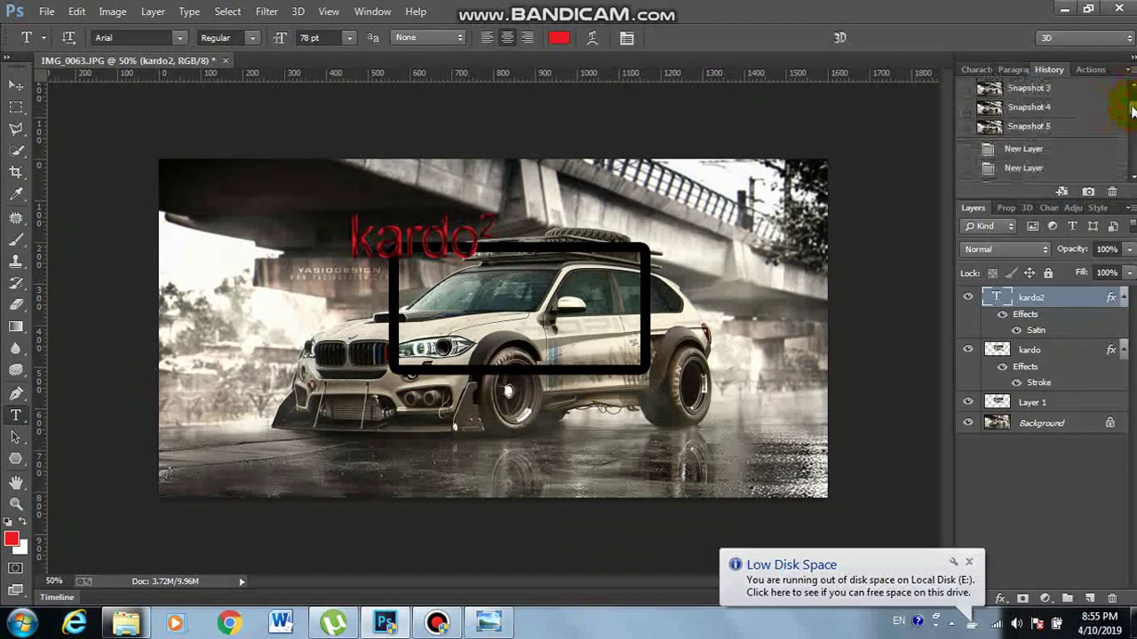
pyautogui.click(1030, 134)
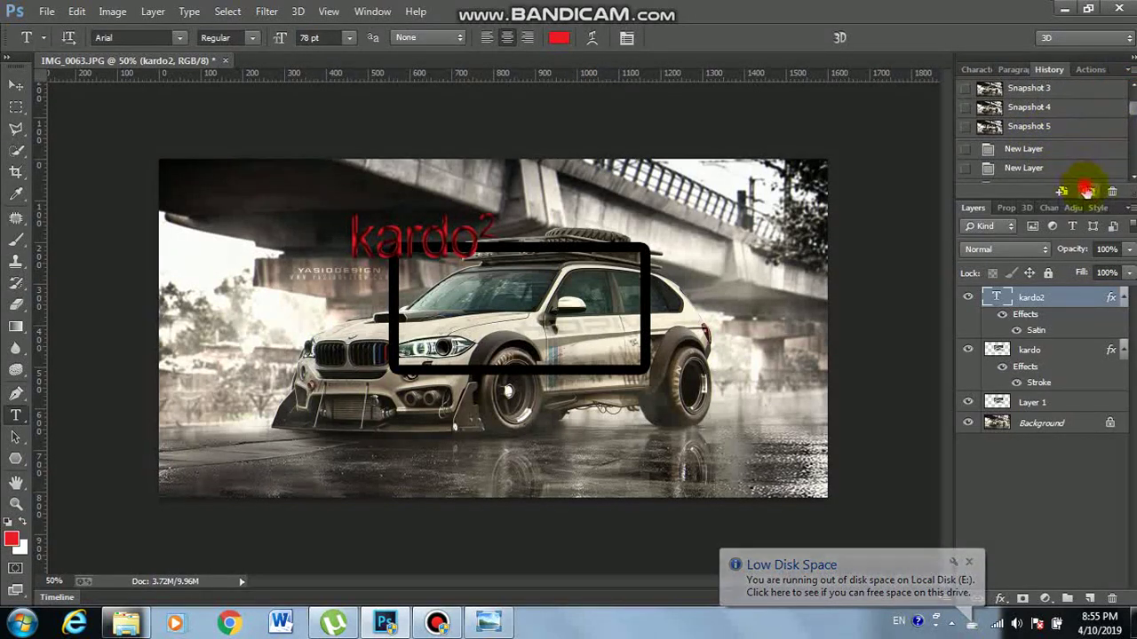
pyautogui.click(1086, 190)
pyautogui.click(1086, 190)
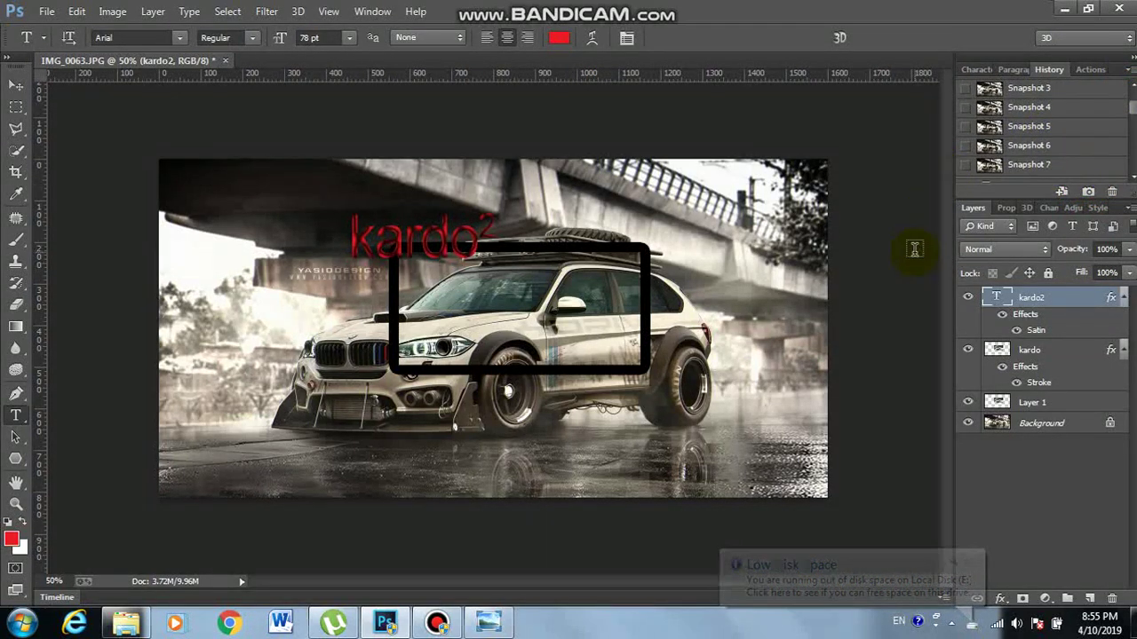
# Step: Switch to Photo Viewer to read task 6 on the Divide blending mode
pyautogui.click(491, 621)
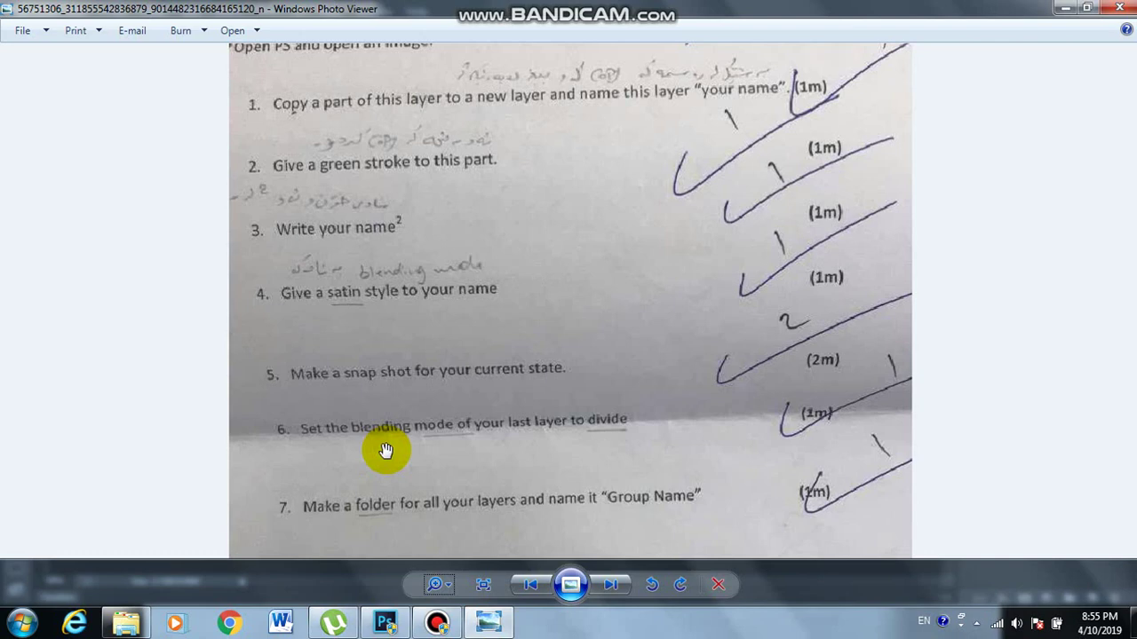
# Step: Set the kardo2 layer's blending mode to Divide, then check the sheet for task 7
pyautogui.click(386, 622)
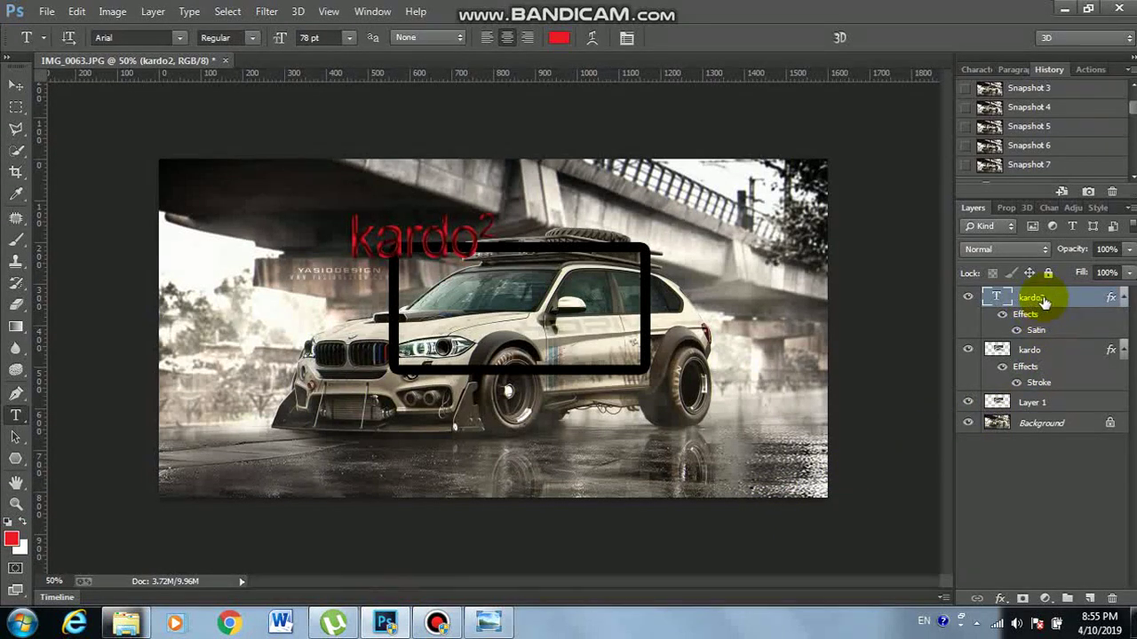
pyautogui.click(1045, 250)
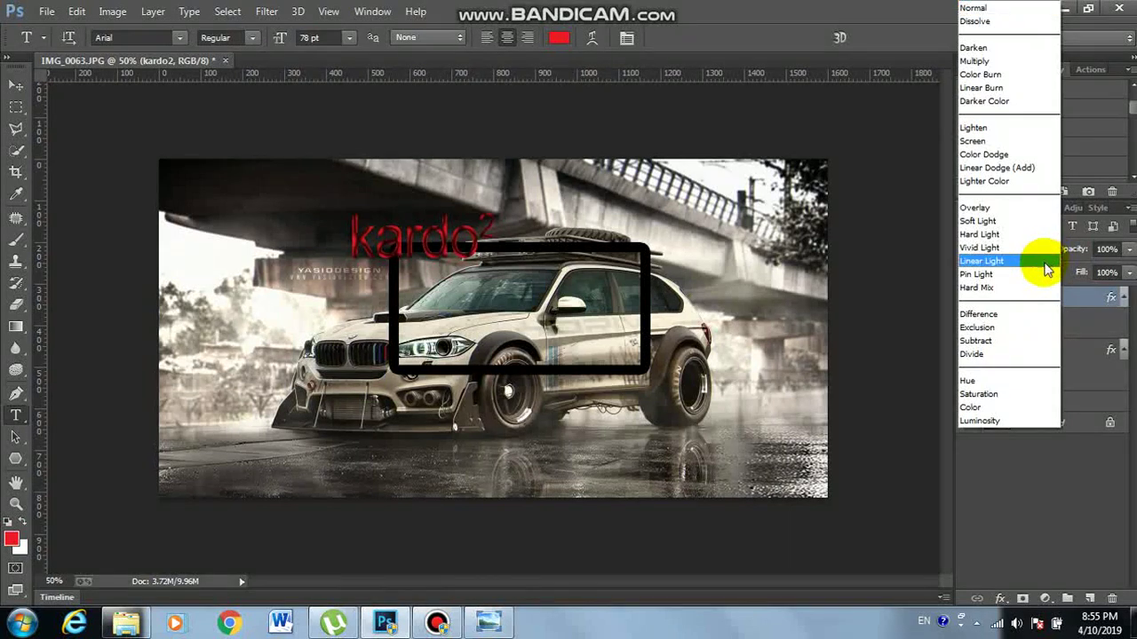
pyautogui.click(1003, 354)
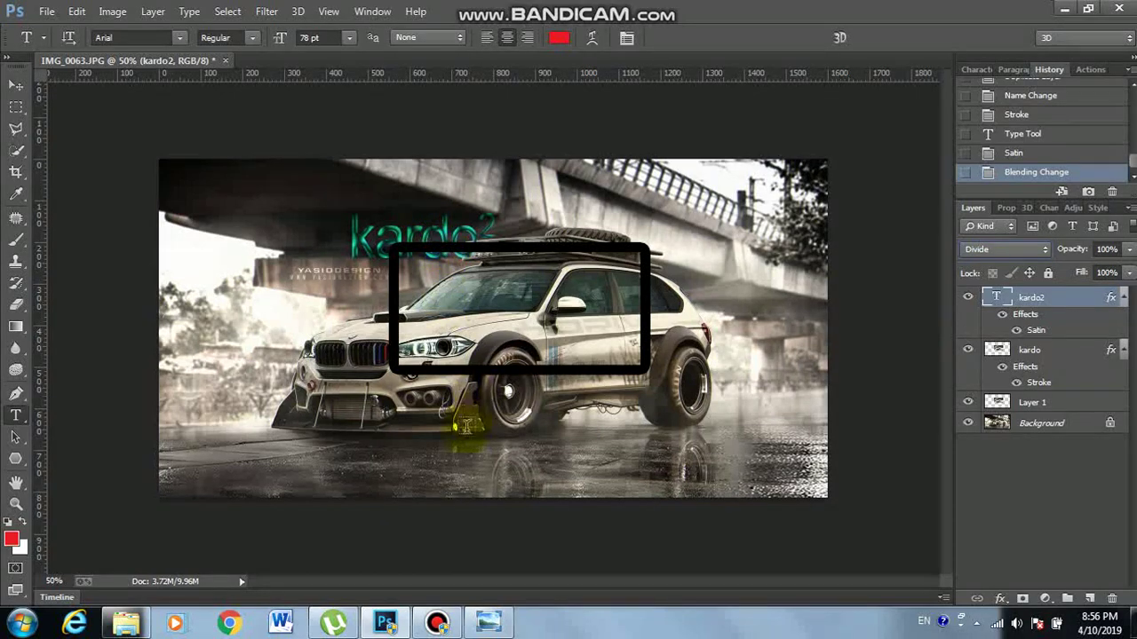
pyautogui.click(487, 623)
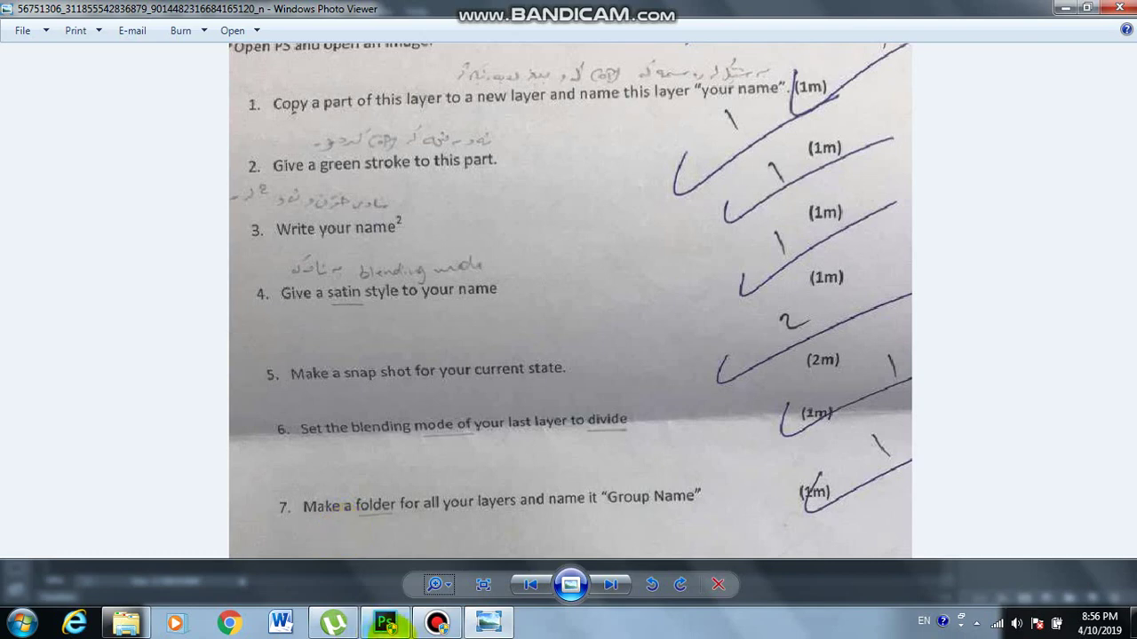
# Step: Create layer group Group 1 and begin renaming it, typing 'gr'
pyautogui.click(385, 624)
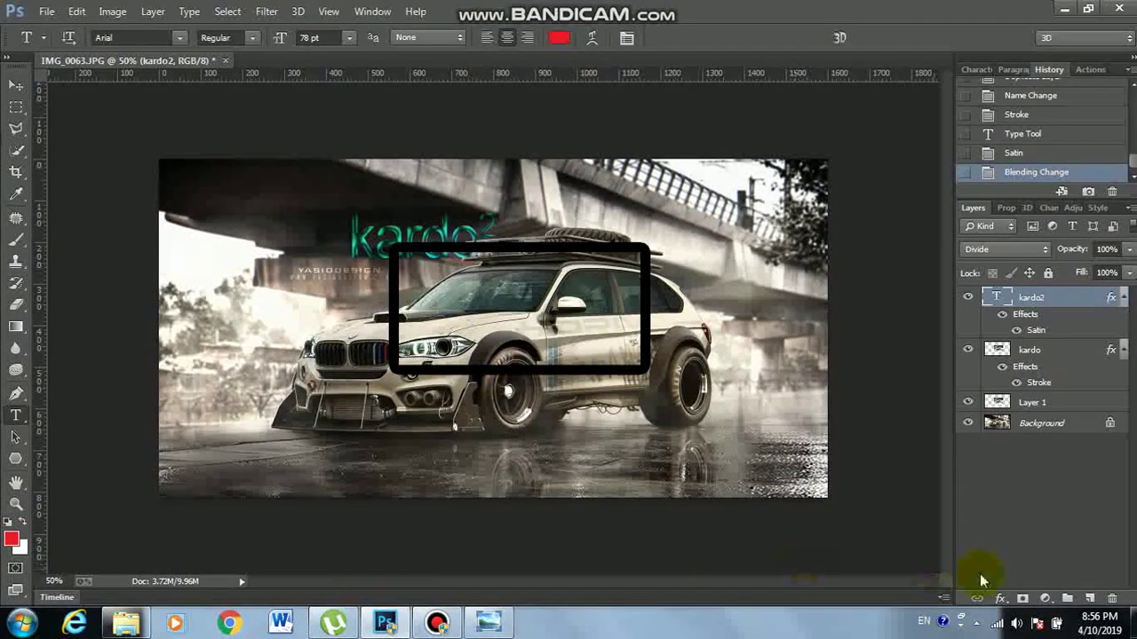
pyautogui.click(1068, 597)
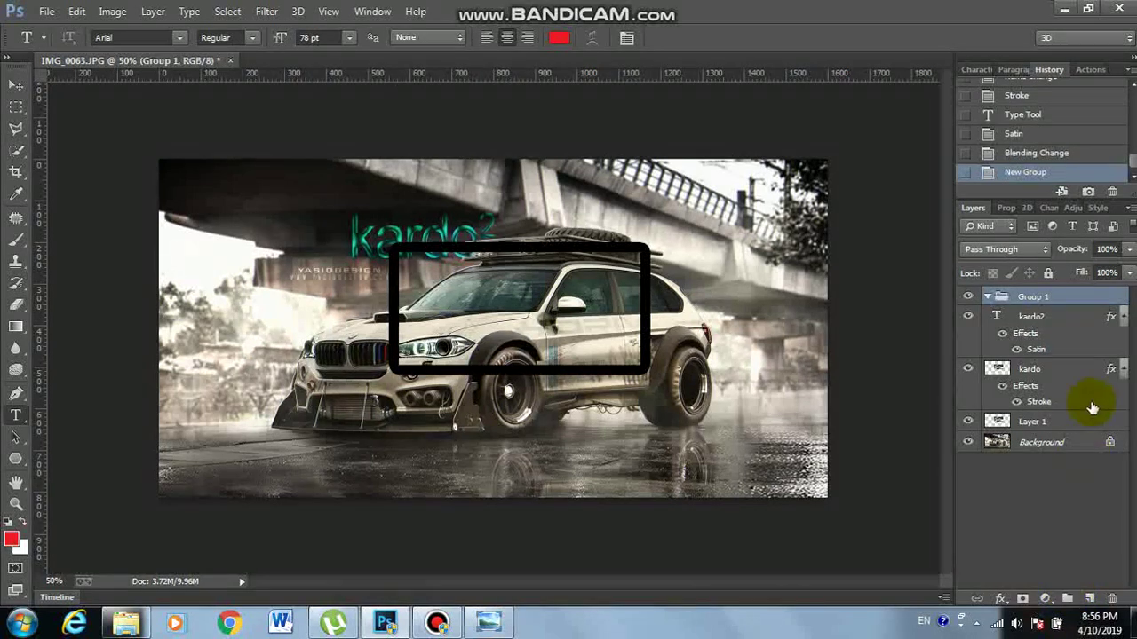
pyautogui.click(1029, 298)
pyautogui.doubleClick(1030, 300)
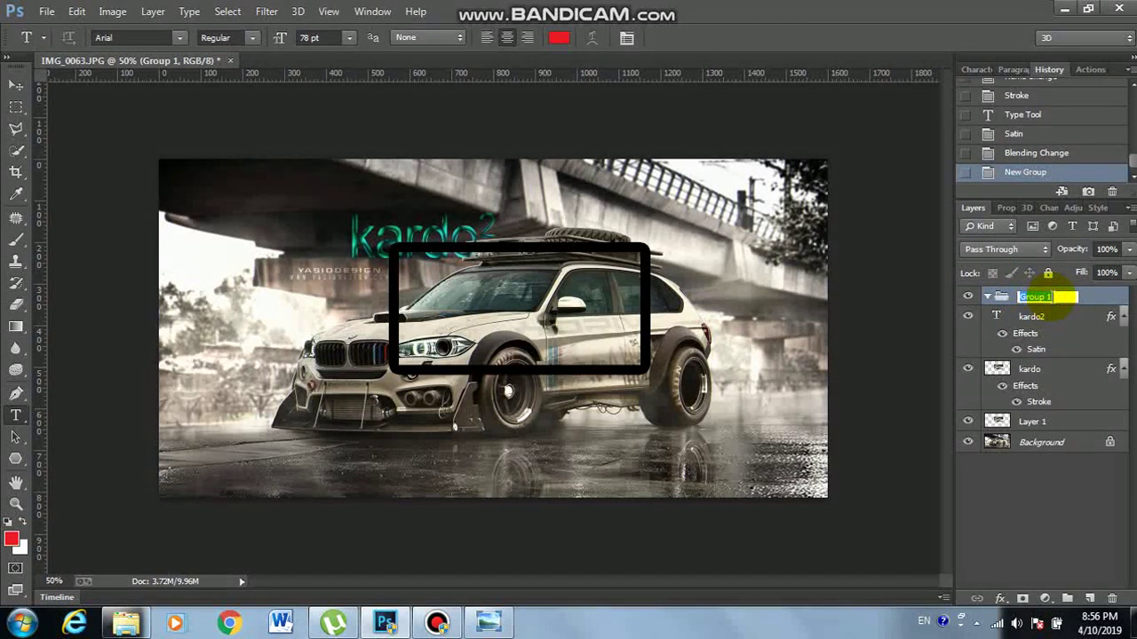
pyautogui.write('gr')
# Step: Confirm the group name 2c and select kardo2 through Background to drag into it
pyautogui.press('Return')
pyautogui.click(1070, 513)
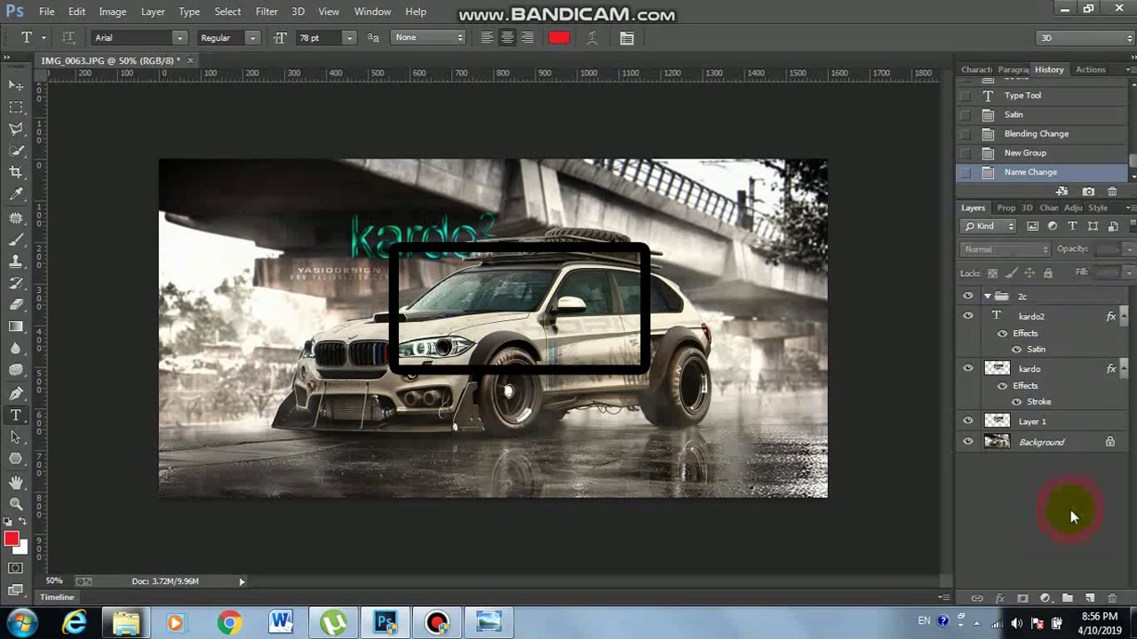
pyautogui.click(1061, 450)
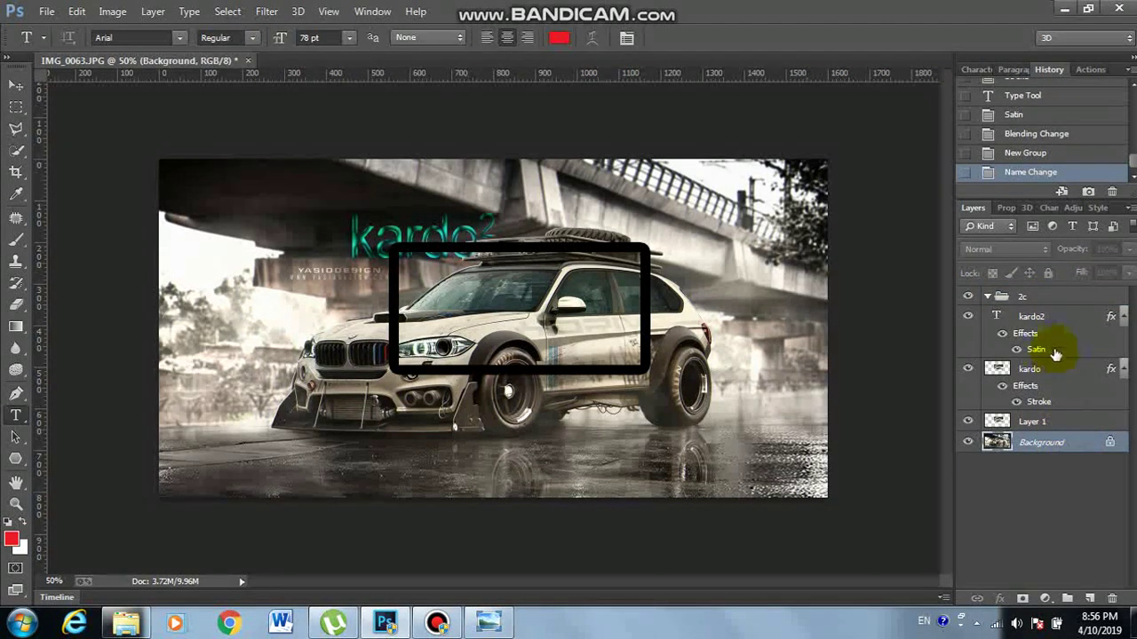
pyautogui.keyDown('shift'); pyautogui.click(1034, 318); pyautogui.keyUp('shift')
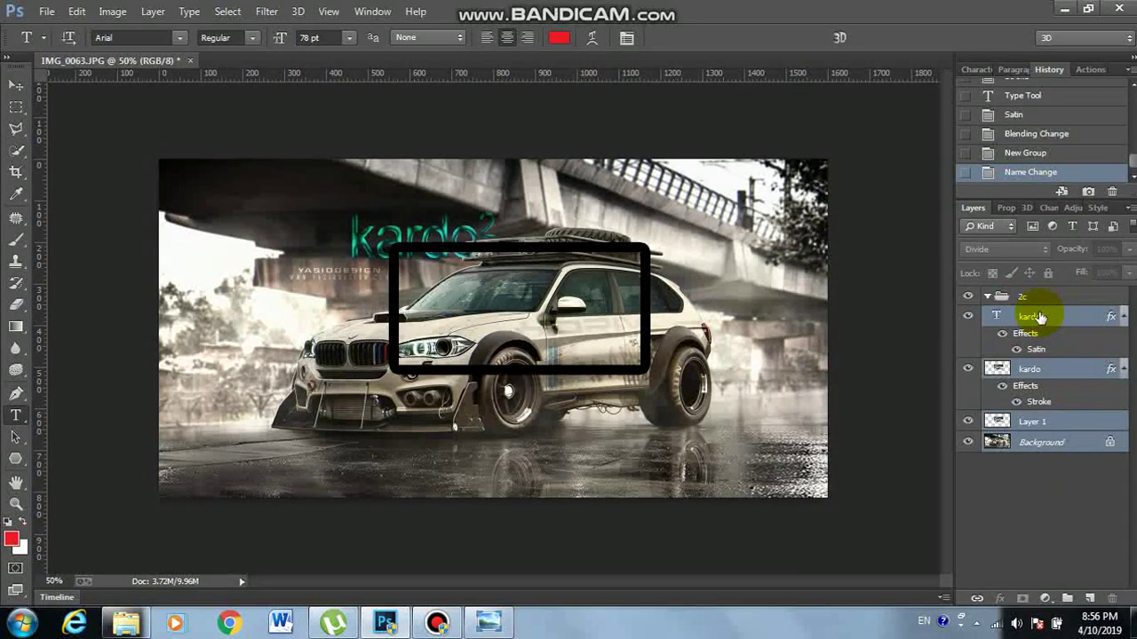
pyautogui.moveTo(1025, 312); pyautogui.dragTo(1018, 298)
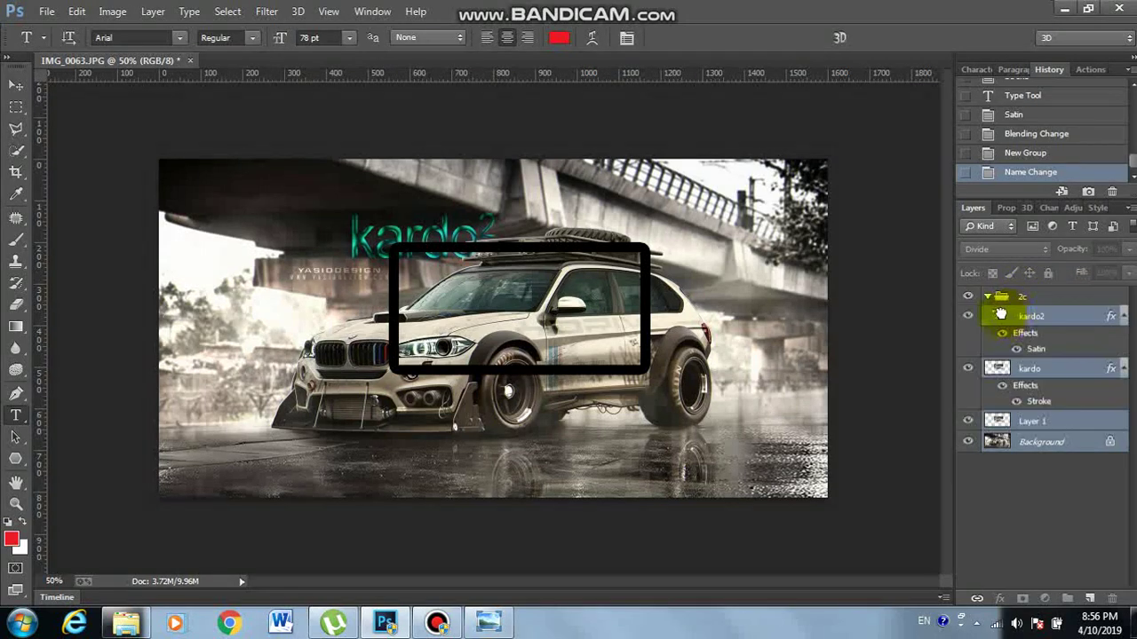
pyautogui.moveTo(1019, 297)
pyautogui.mouseDown()
pyautogui.moveTo(999, 304)
pyautogui.moveTo(1018, 286)
pyautogui.moveTo(1017, 297)
pyautogui.mouseUp()
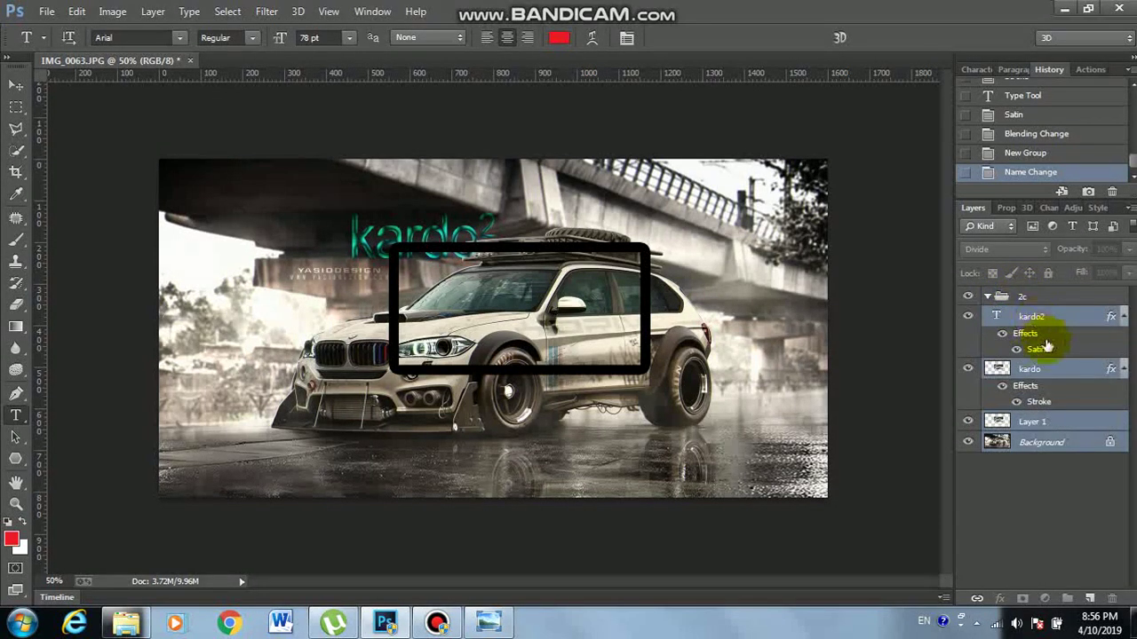
pyautogui.moveTo(1047, 371)
pyautogui.mouseDown()
pyautogui.moveTo(1002, 298)
pyautogui.moveTo(1013, 359)
pyautogui.mouseUp()
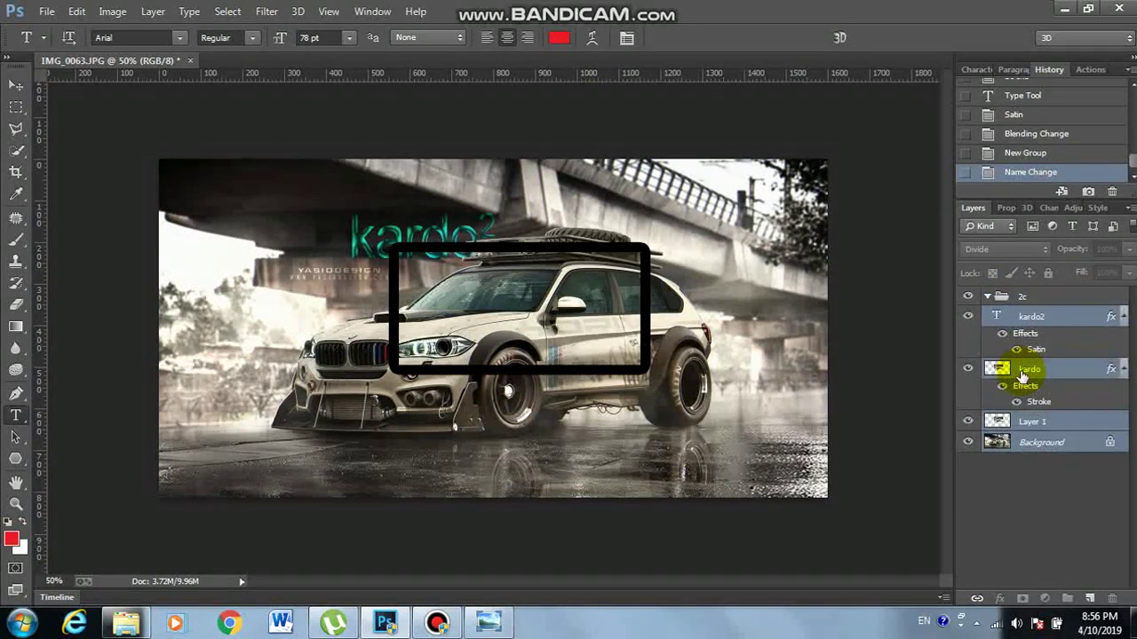
# Step: Reselect kardo2, kardo and Background and drop them into the 2c group
pyautogui.rightClick(1027, 371)
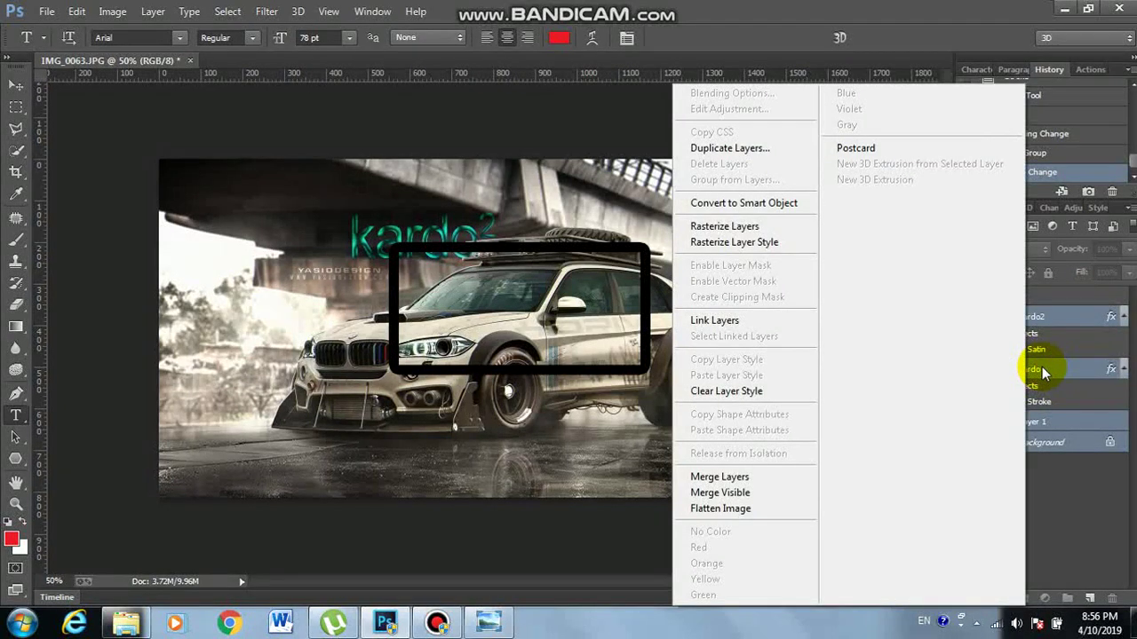
pyautogui.click(1042, 367)
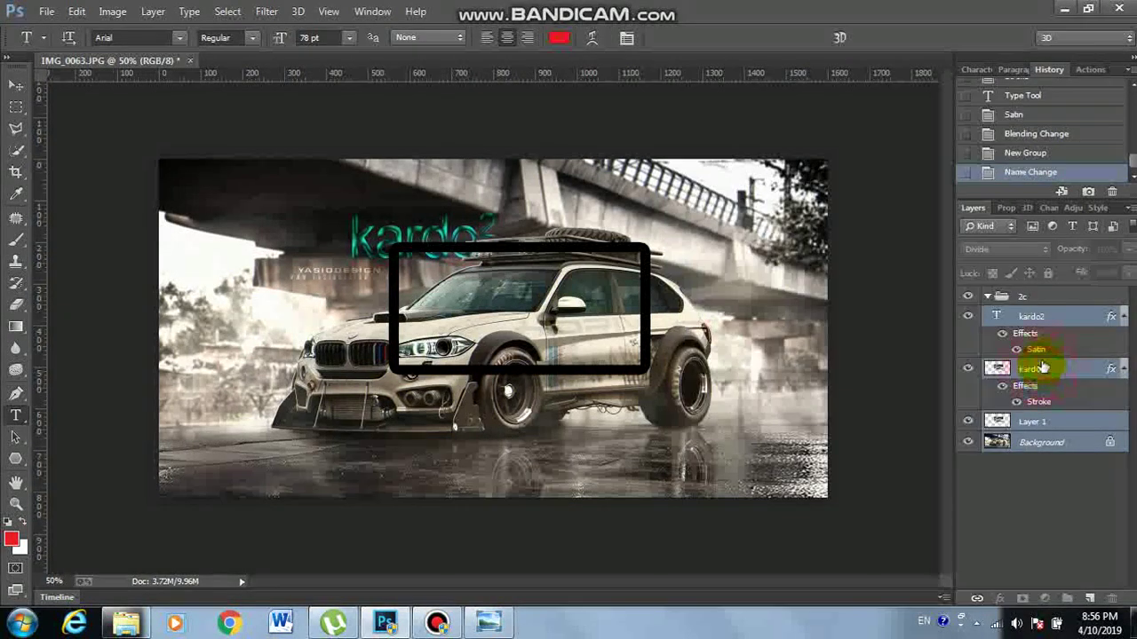
pyautogui.click(1003, 298)
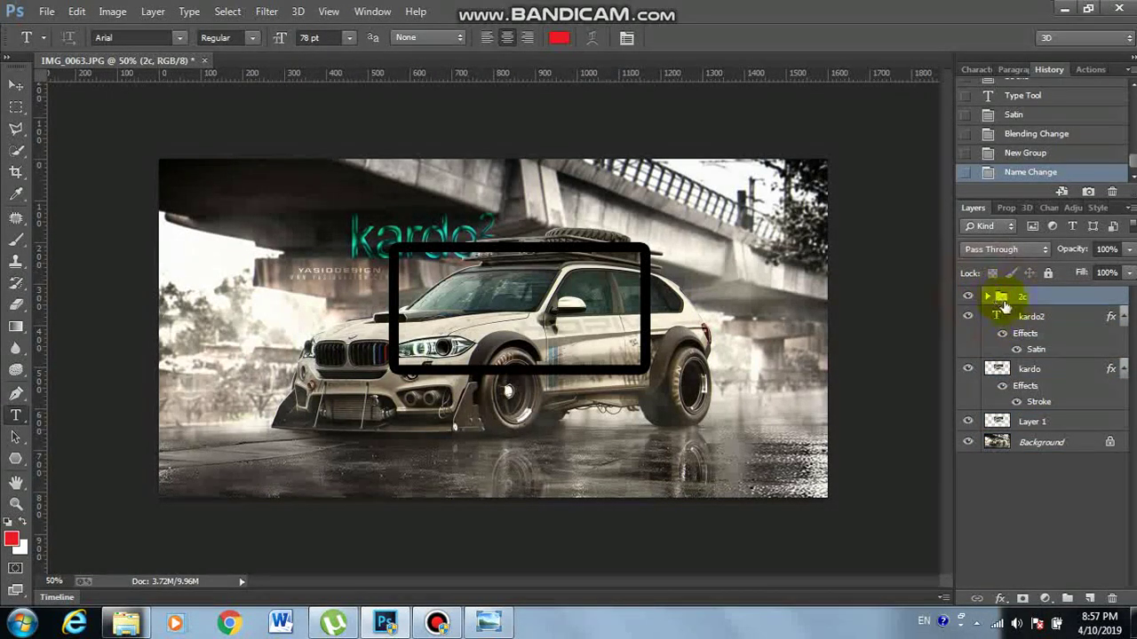
pyautogui.click(1009, 310)
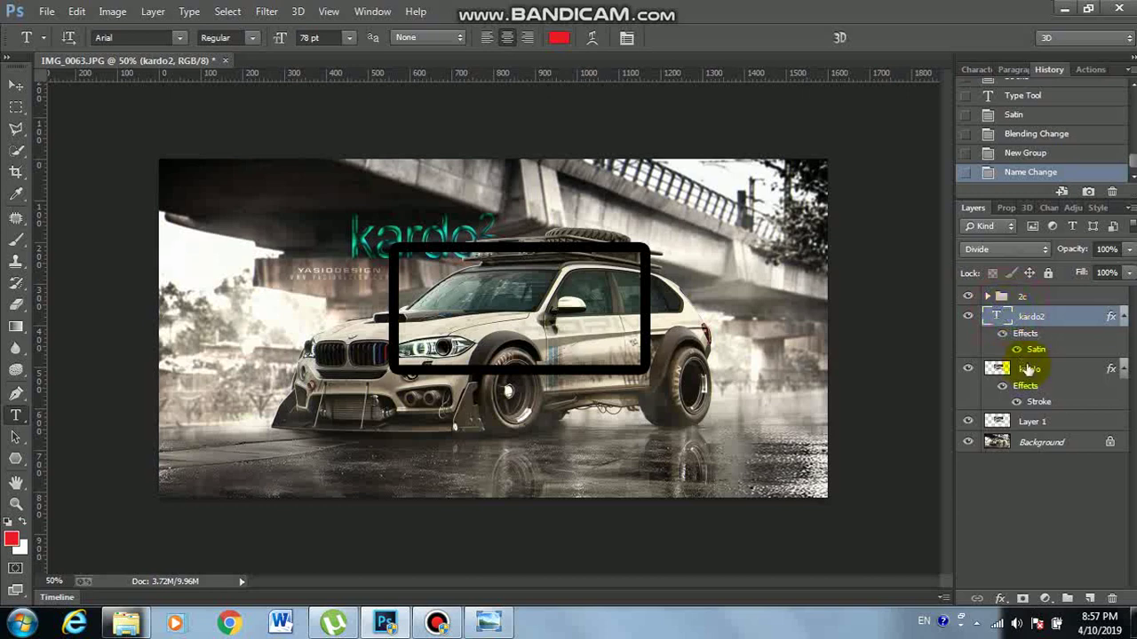
pyautogui.keyDown('ctrl'); pyautogui.click(1039, 446); pyautogui.keyUp('ctrl')
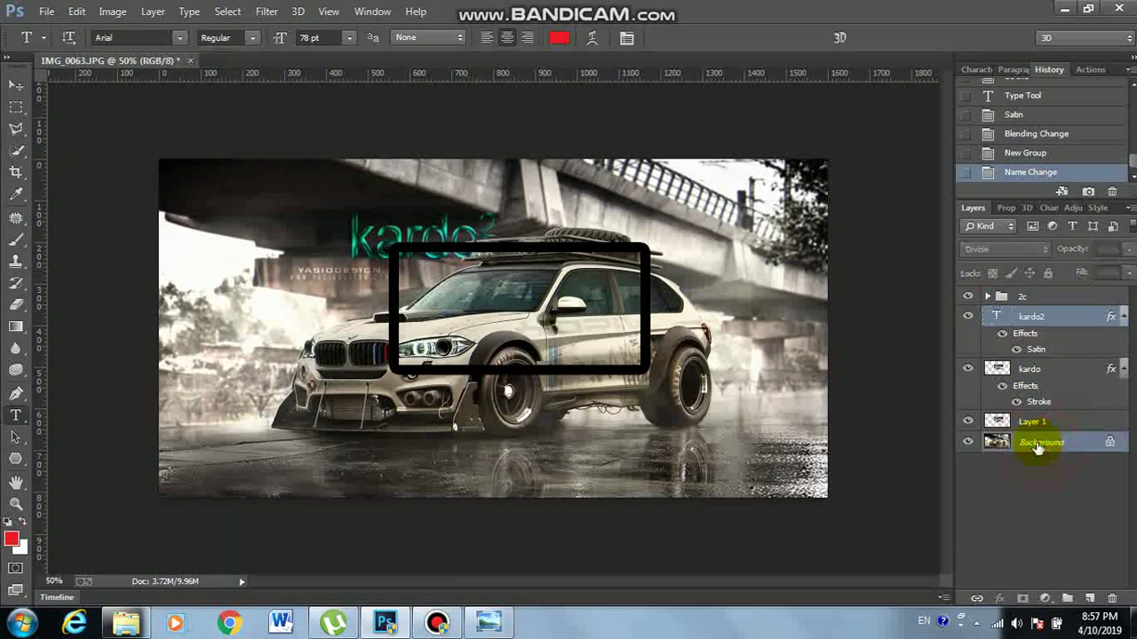
pyautogui.keyDown('ctrl'); pyautogui.click(1026, 366); pyautogui.keyUp('ctrl')
pyautogui.moveTo(1026, 366); pyautogui.dragTo(1024, 305)
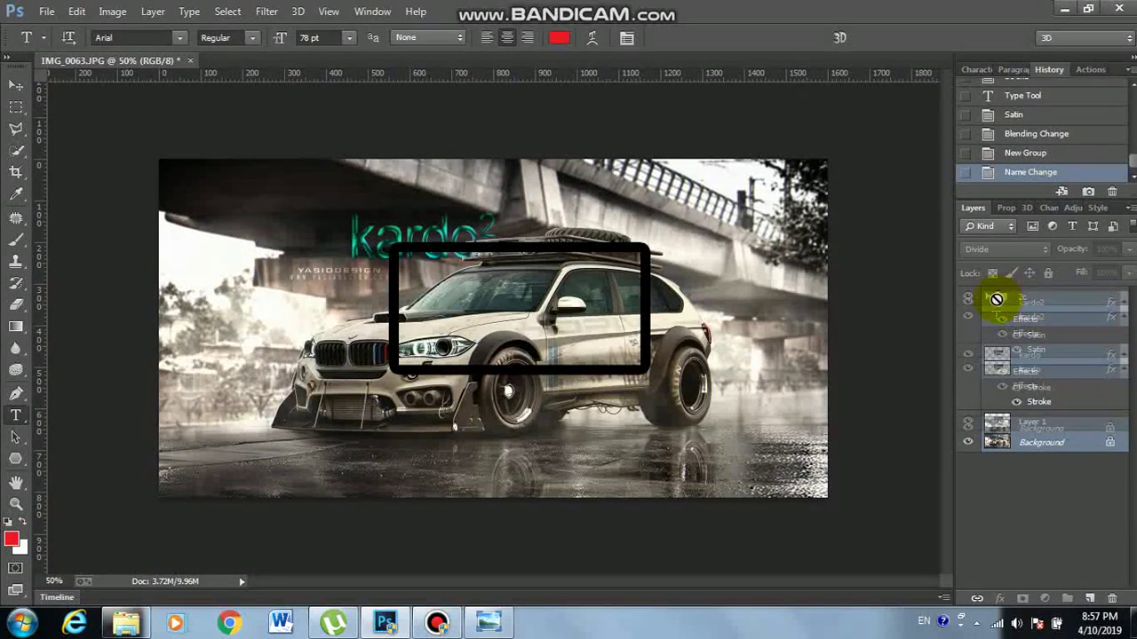
pyautogui.moveTo(1024, 305); pyautogui.dragTo(999, 302)
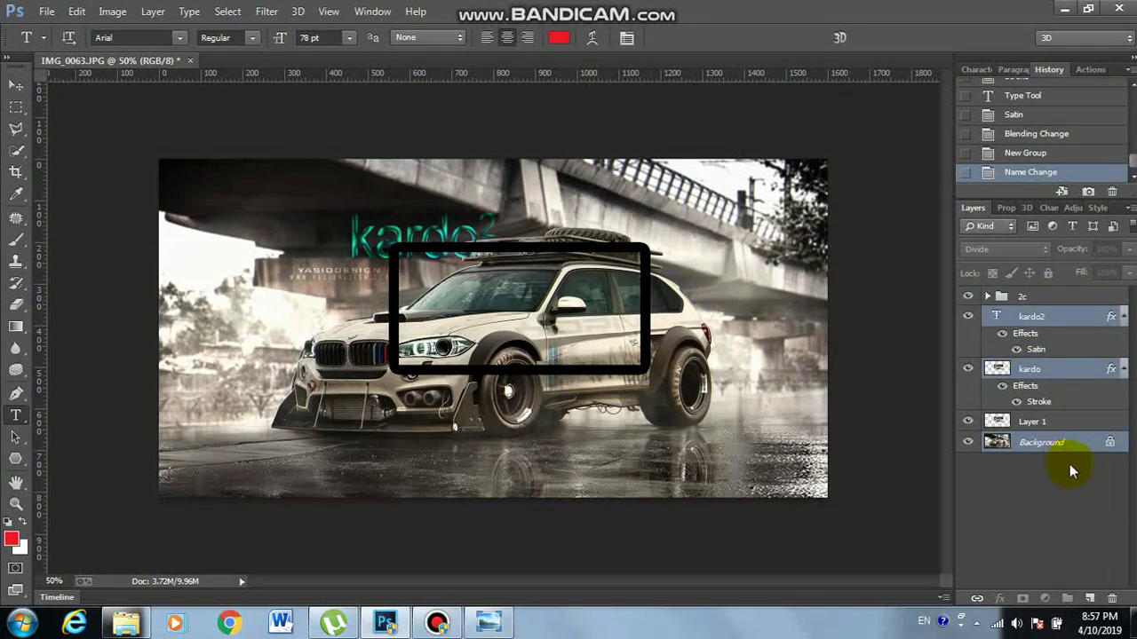
# Step: Convert Background to Layer 0 and move all four layers into the expanded 2c group
pyautogui.doubleClick(1111, 442)
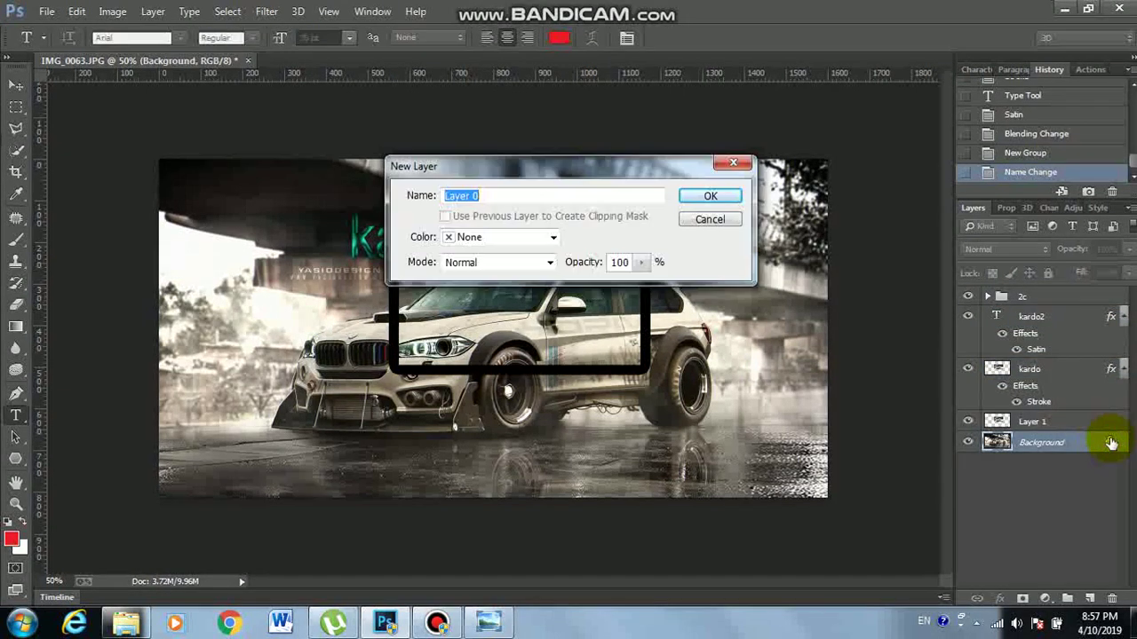
pyautogui.click(721, 195)
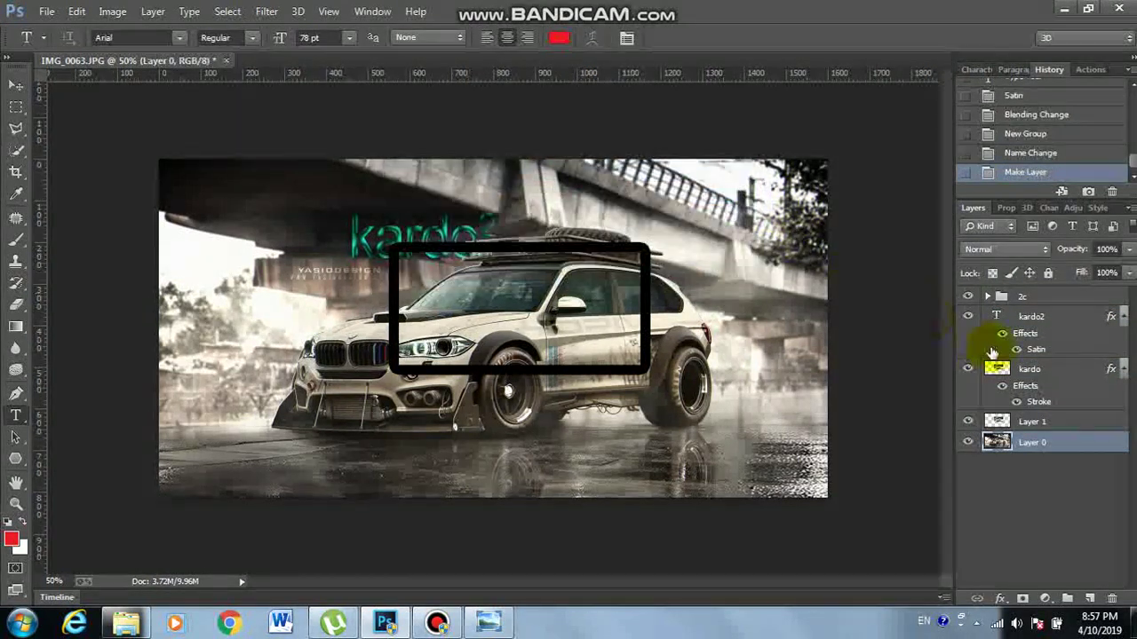
pyautogui.keyDown('shift'); pyautogui.click(1059, 317); pyautogui.keyUp('shift')
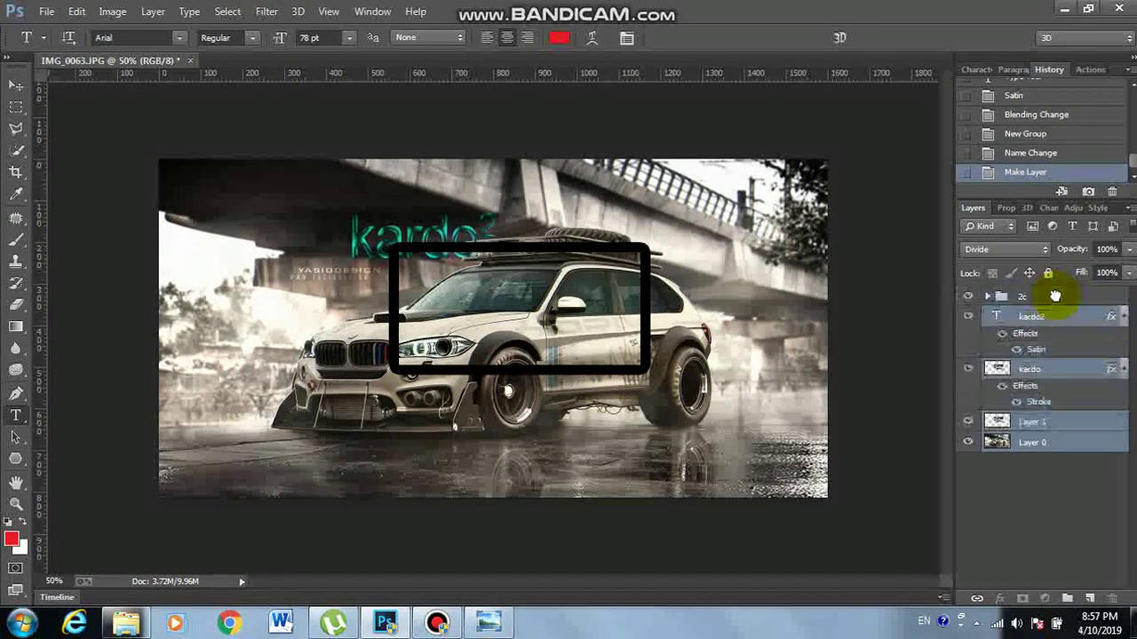
pyautogui.moveTo(1059, 317); pyautogui.dragTo(1057, 300)
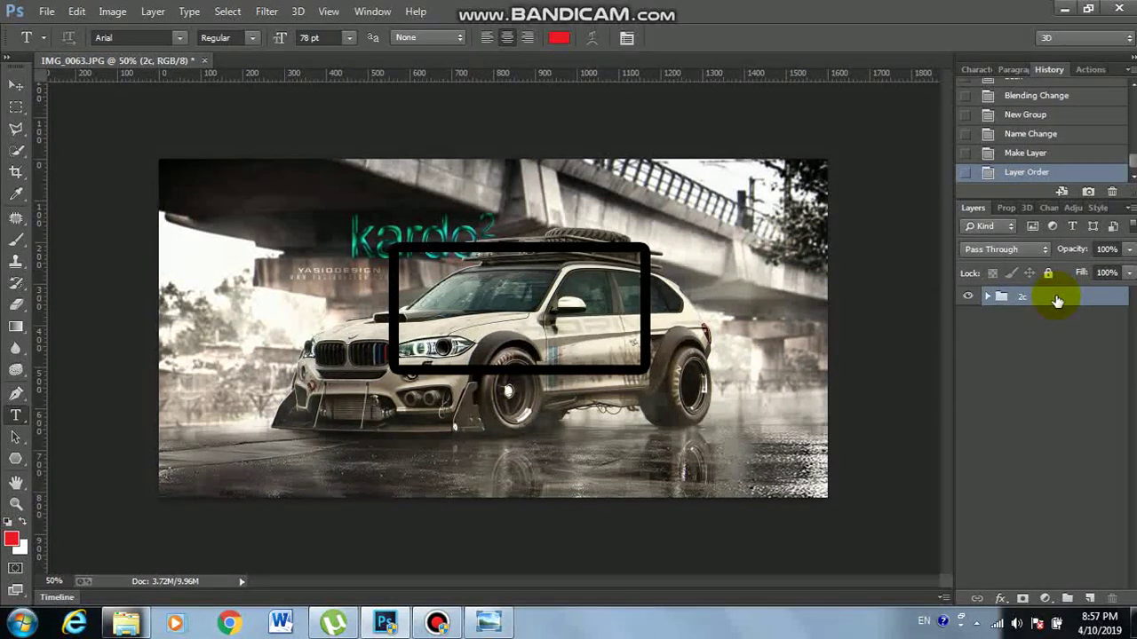
pyautogui.click(988, 296)
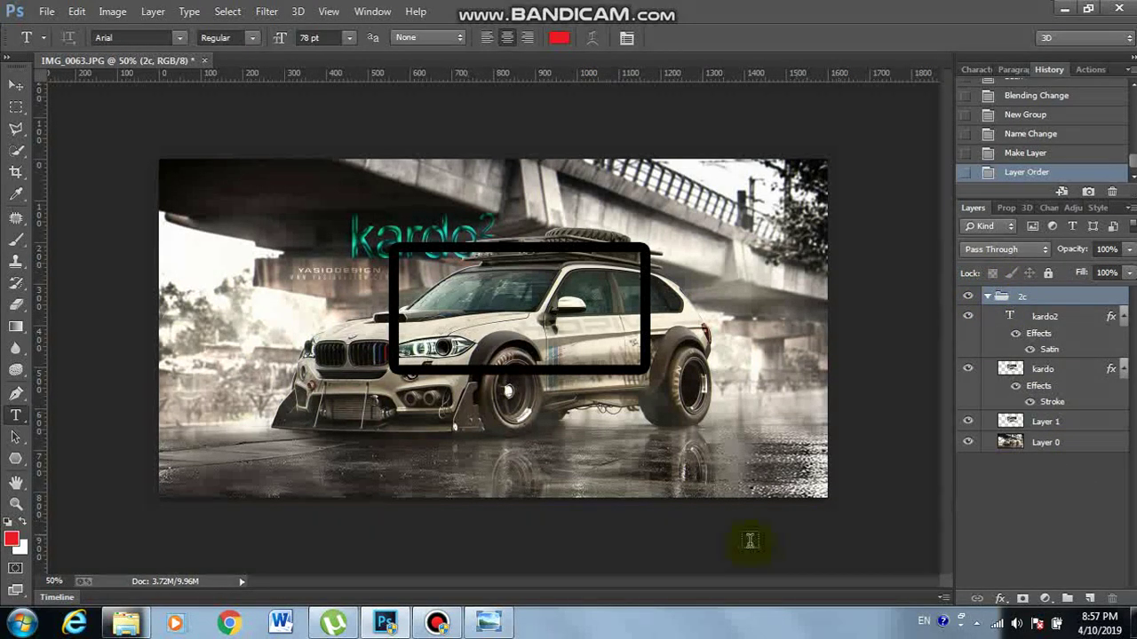
pyautogui.click(437, 622)
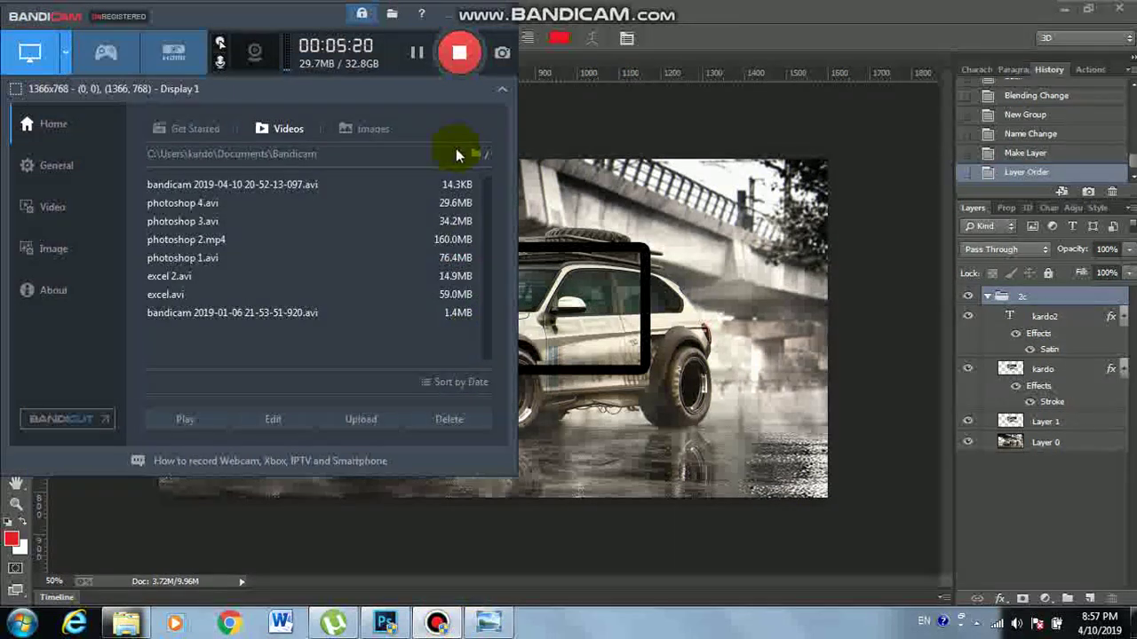
# Step: Close the Bandicam window and return to the IMG_0063.JPG car image in Photoshop
pyautogui.click(417, 52)
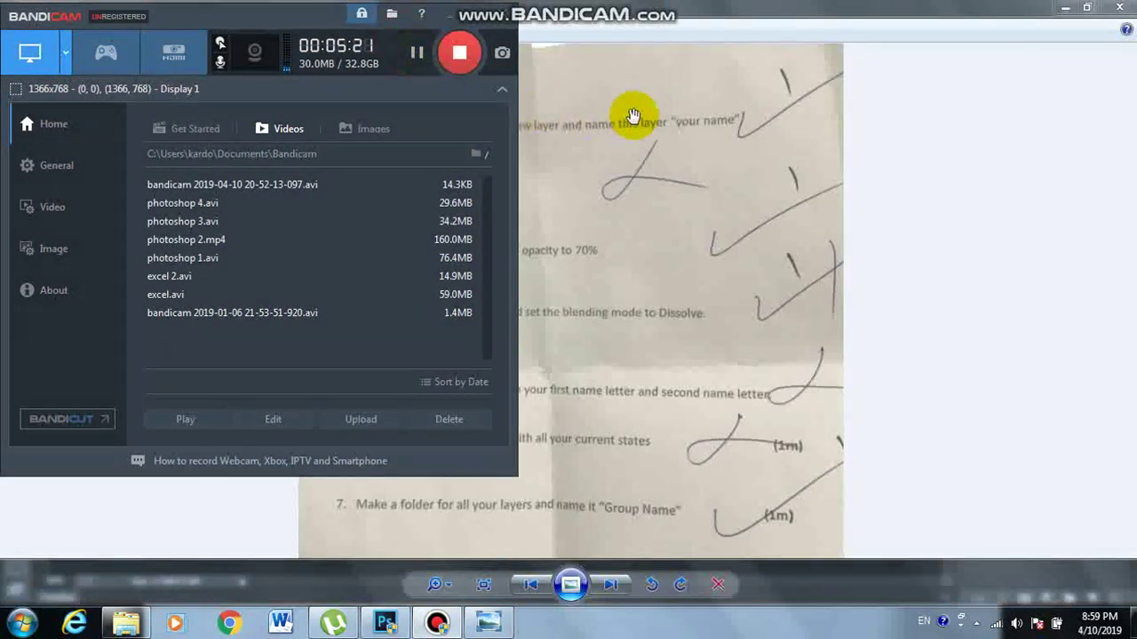
pyautogui.click(631, 114)
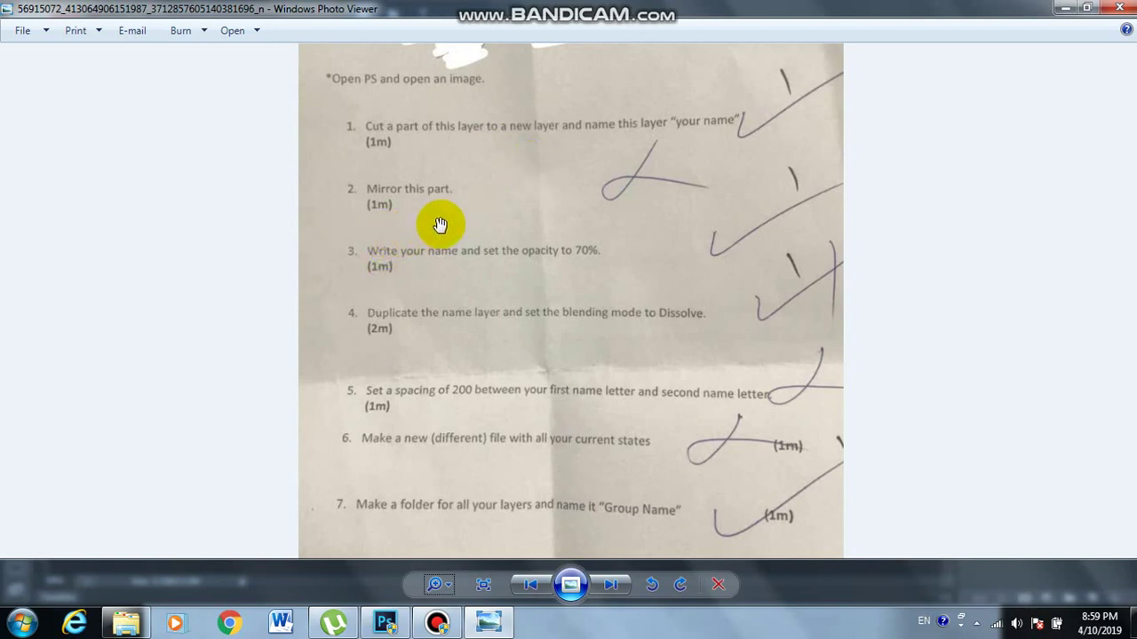
pyautogui.click(397, 625)
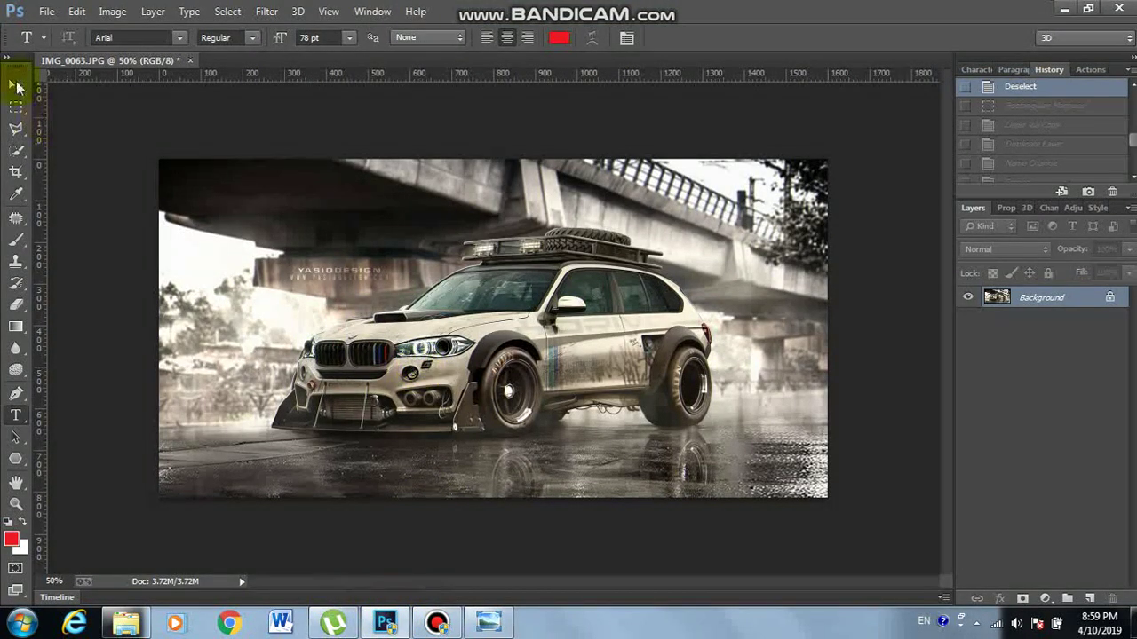
pyautogui.click(16, 107)
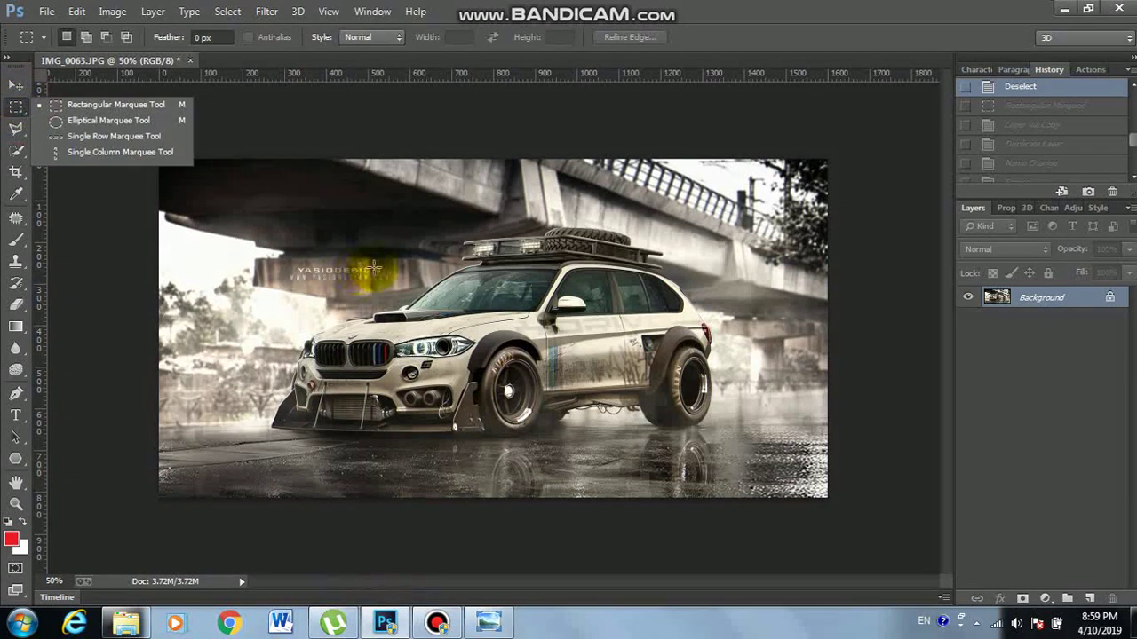
# Step: Flip a rectangular middle section of the car horizontally, then deselect
pyautogui.moveTo(370, 263)
pyautogui.mouseDown()
pyautogui.moveTo(635, 413)
pyautogui.moveTo(648, 438)
pyautogui.mouseUp()
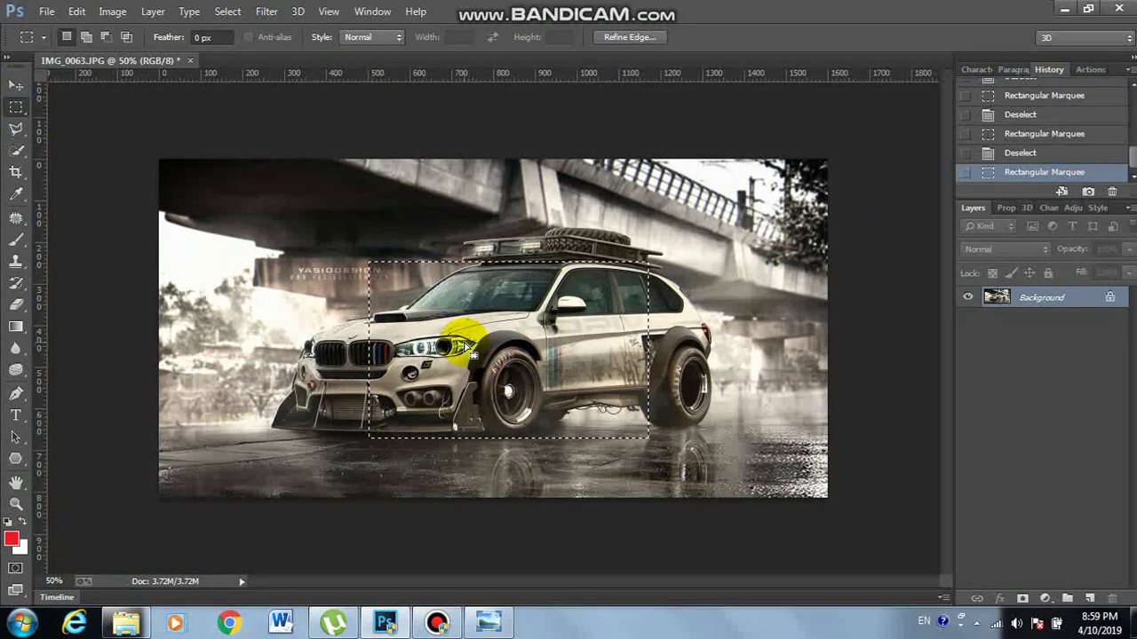
pyautogui.hotkey('ctrl', 't')
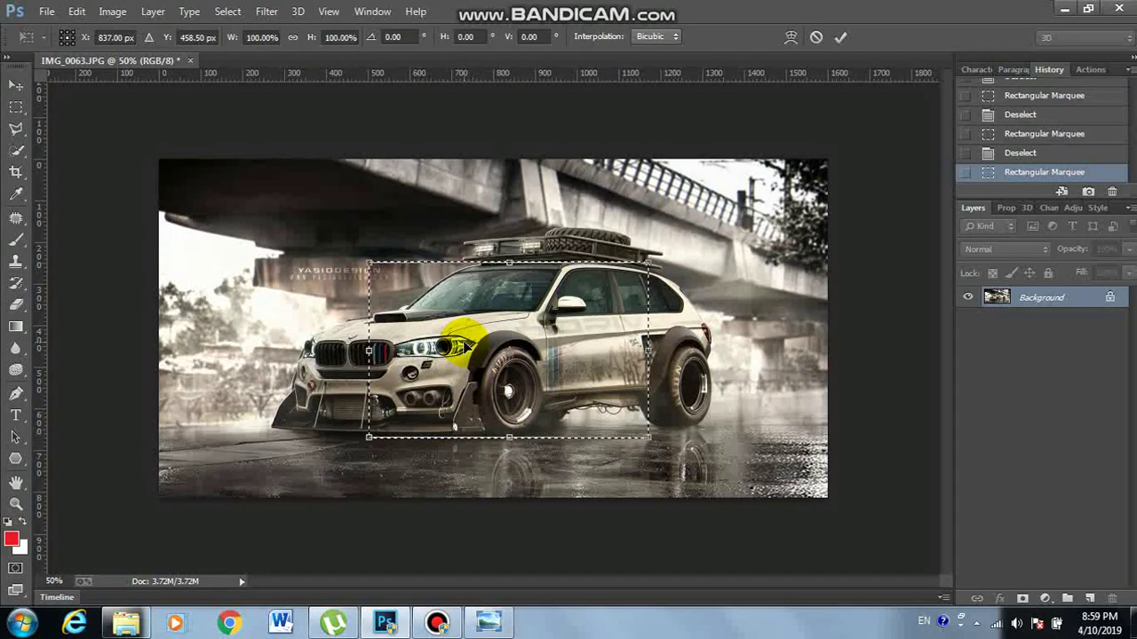
pyautogui.rightClick(462, 342)
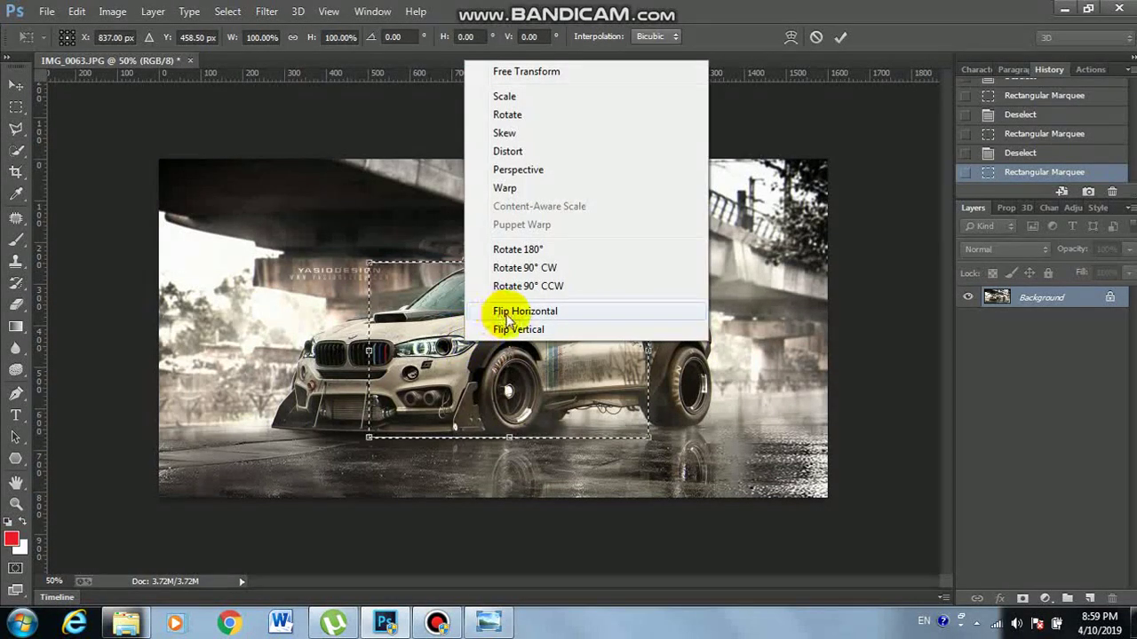
pyautogui.click(565, 310)
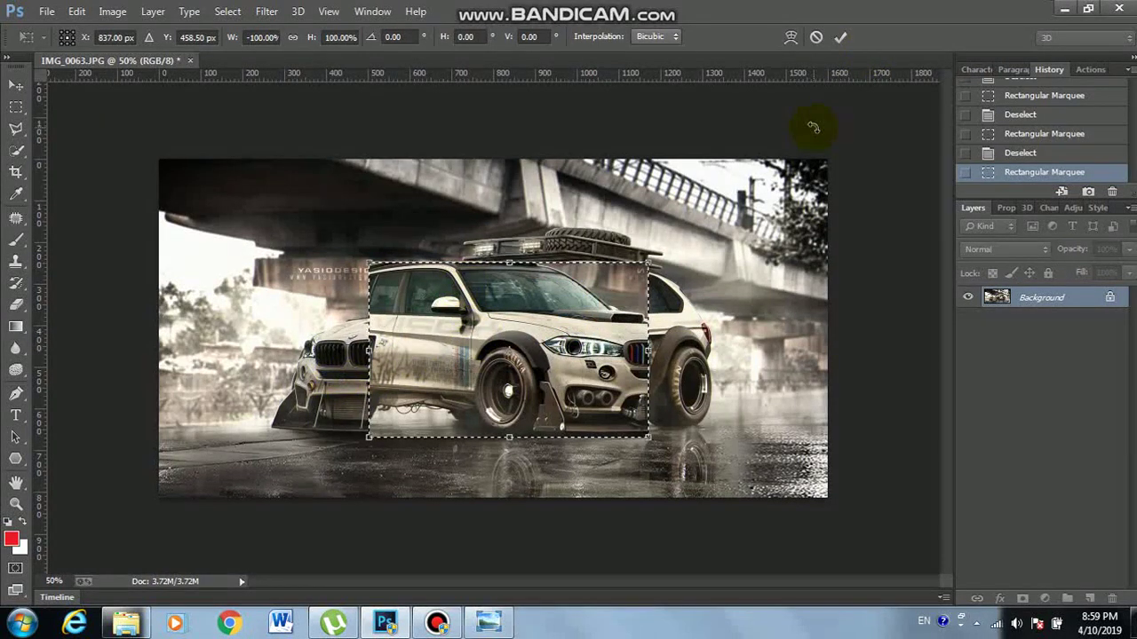
pyautogui.press('Return')
pyautogui.click(302, 377)
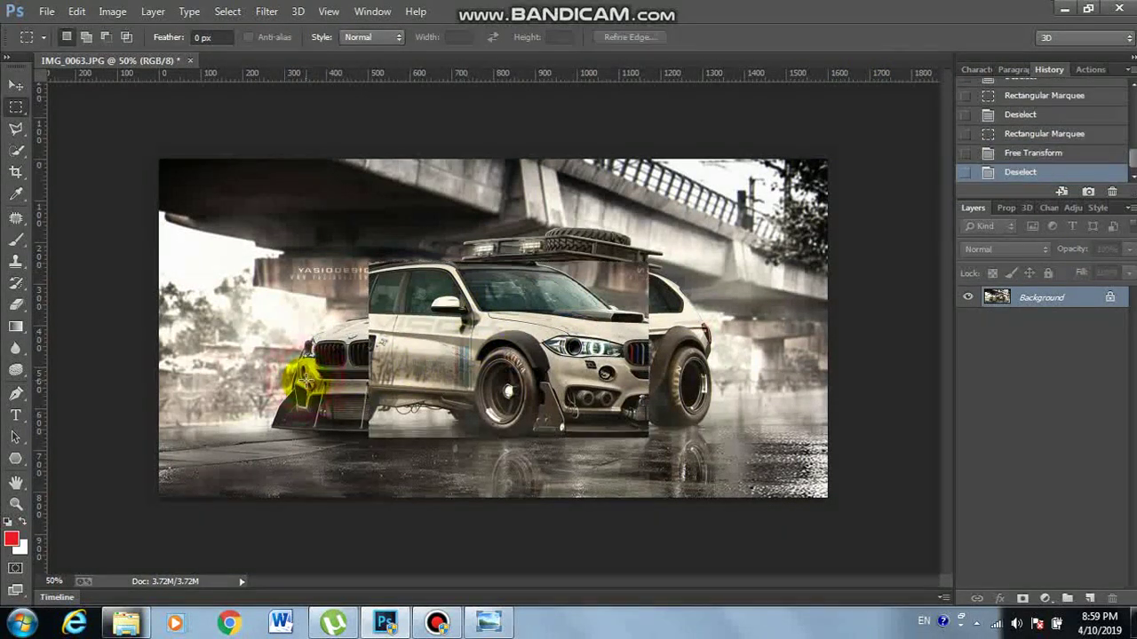
pyautogui.click(487, 621)
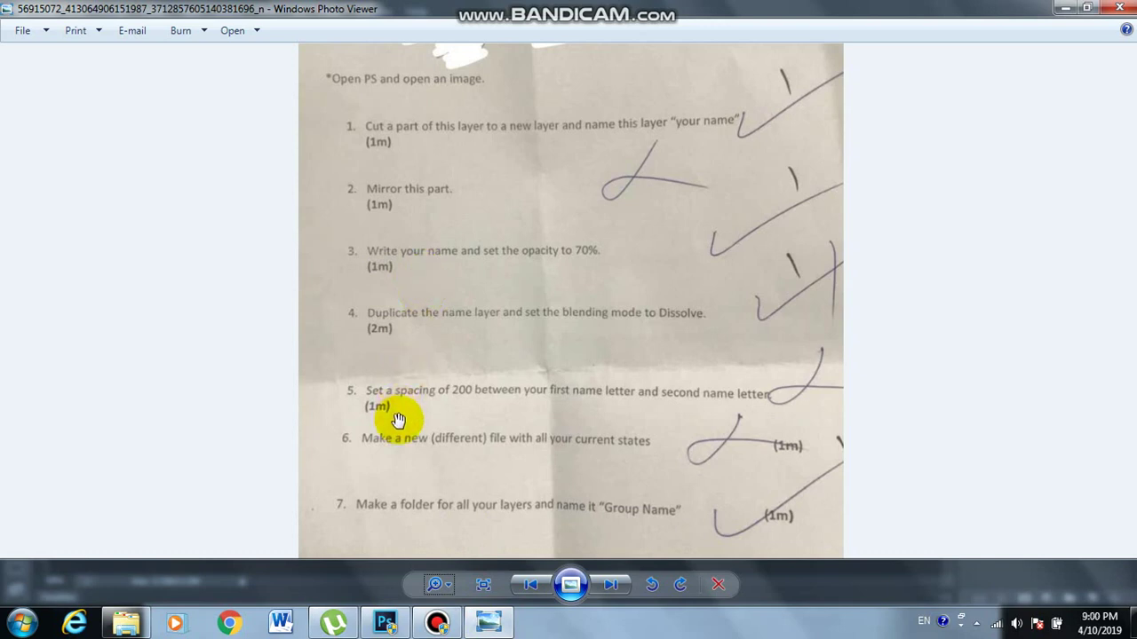
# Step: Add the text 'kardo' in a text box above the car
pyautogui.click(386, 619)
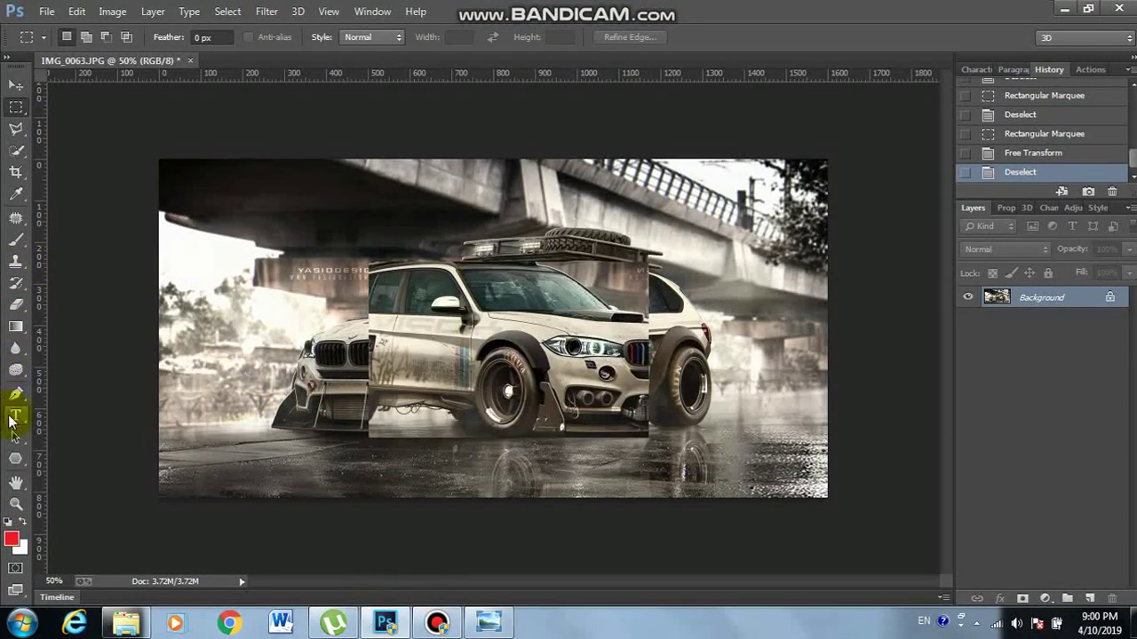
pyautogui.click(15, 415)
pyautogui.moveTo(333, 225); pyautogui.dragTo(727, 359)
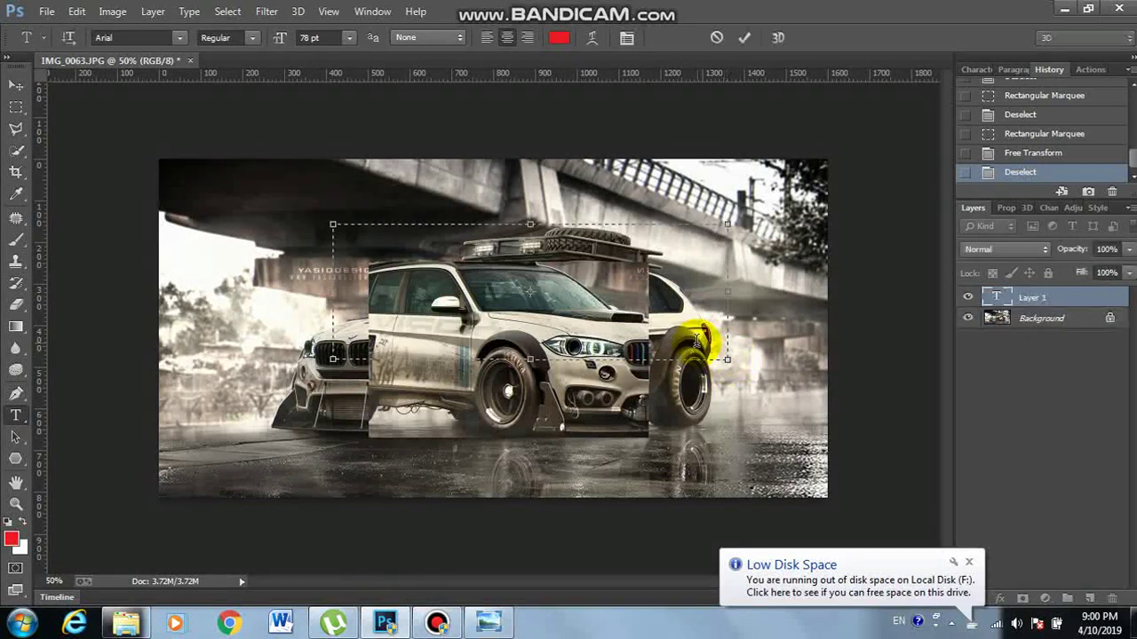
pyautogui.write('ka')
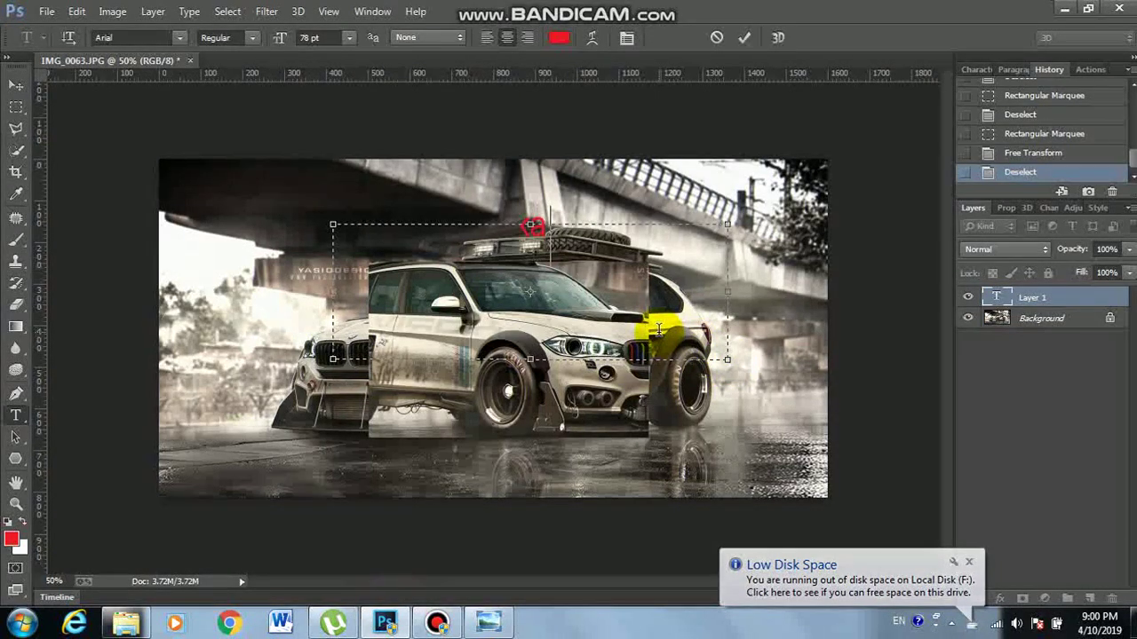
pyautogui.write('rdo')
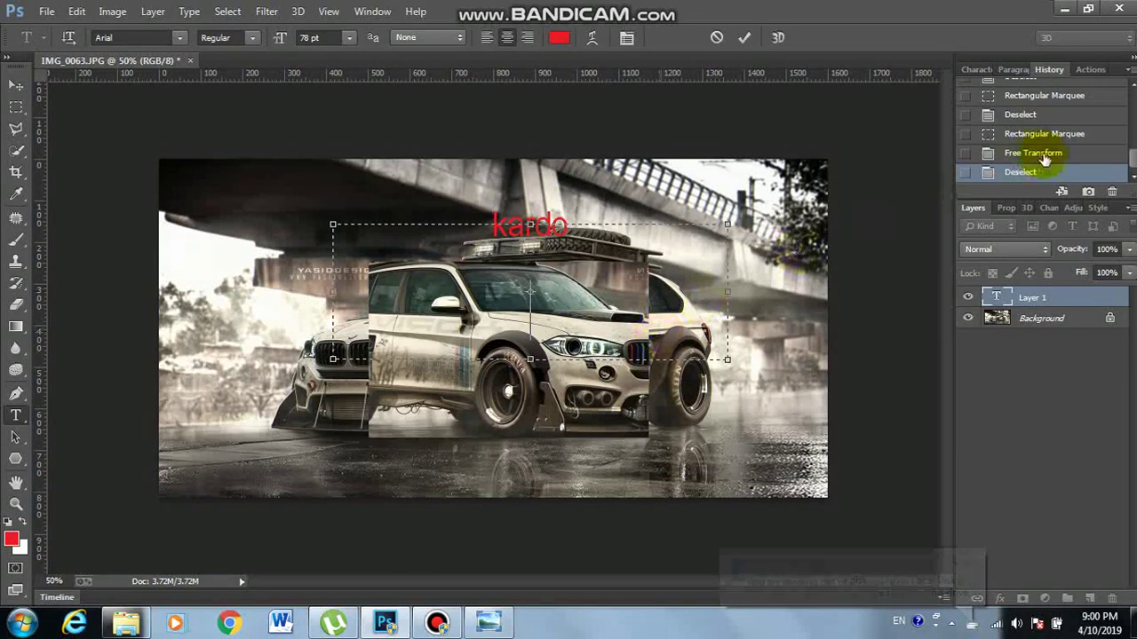
pyautogui.click(745, 39)
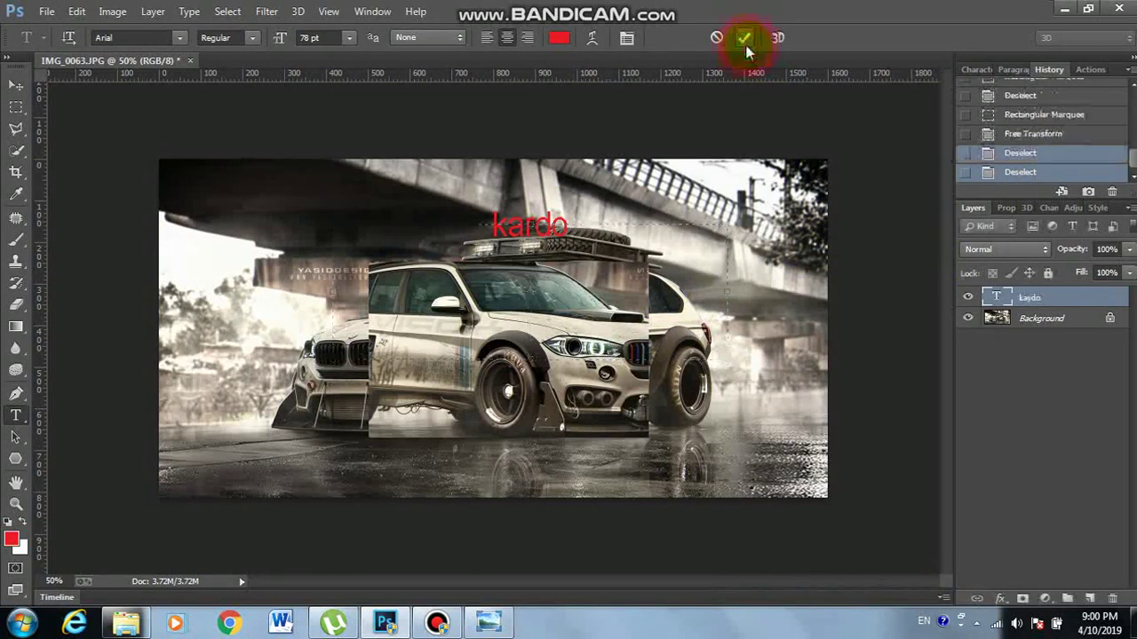
# Step: Lower the kardo layer's opacity to 70% and cancel a stray empty text layer
pyautogui.click(1130, 251)
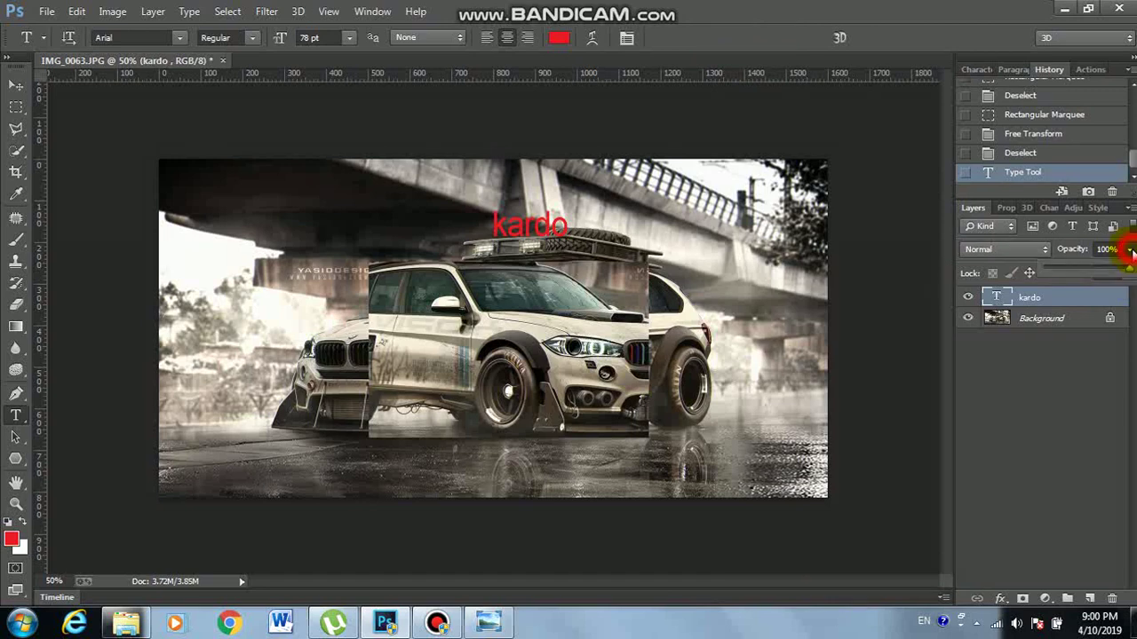
pyautogui.moveTo(1132, 273); pyautogui.dragTo(1124, 273)
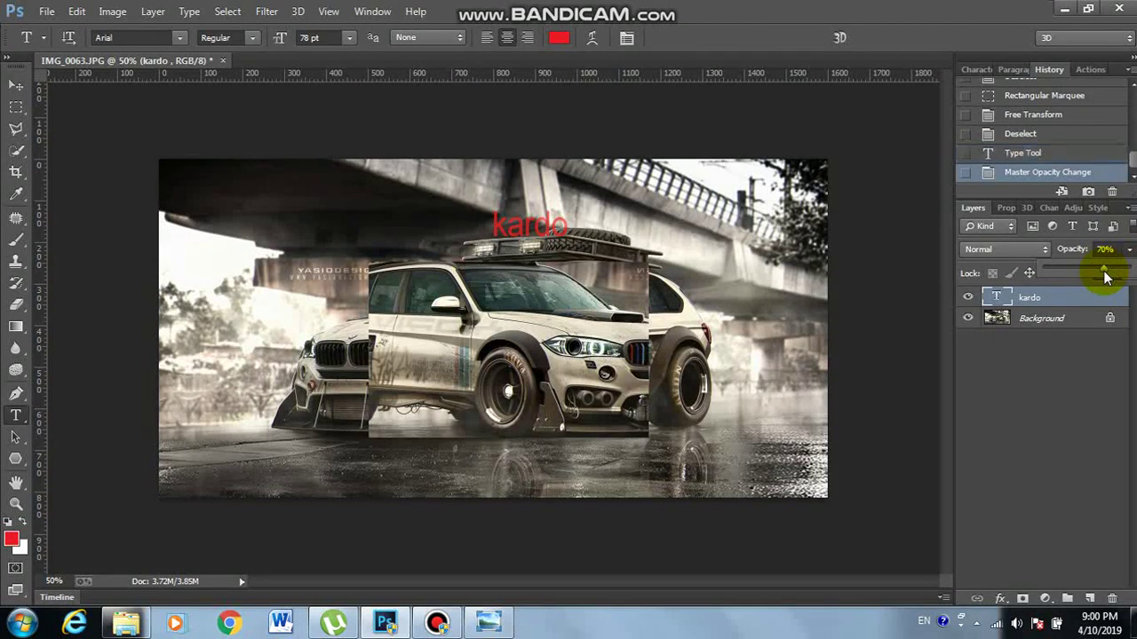
pyautogui.click(884, 349)
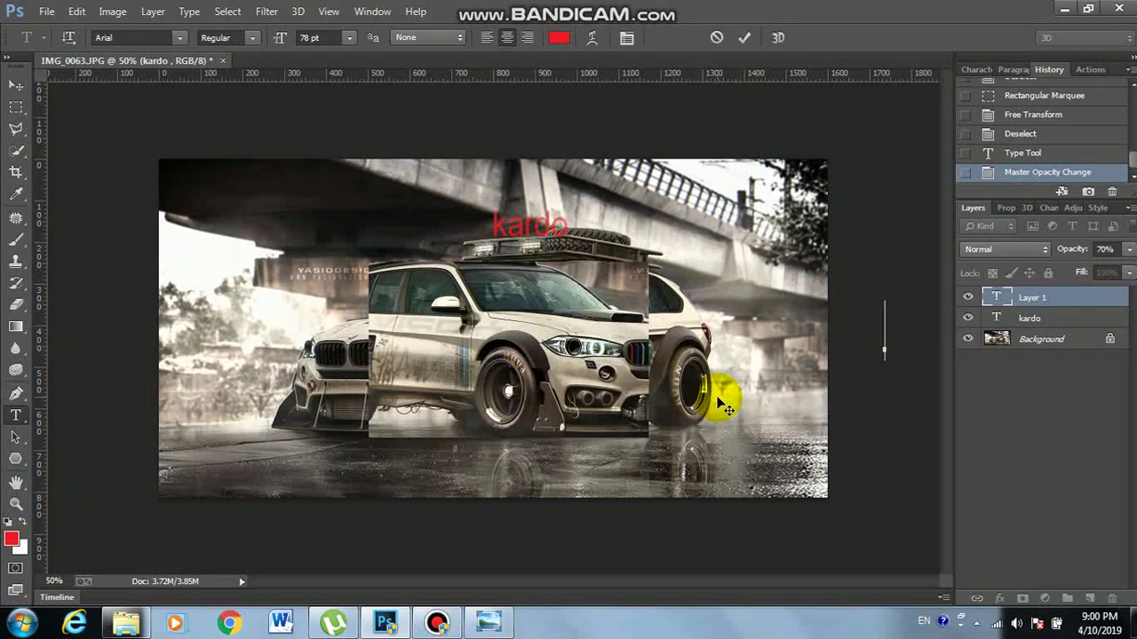
pyautogui.click(717, 37)
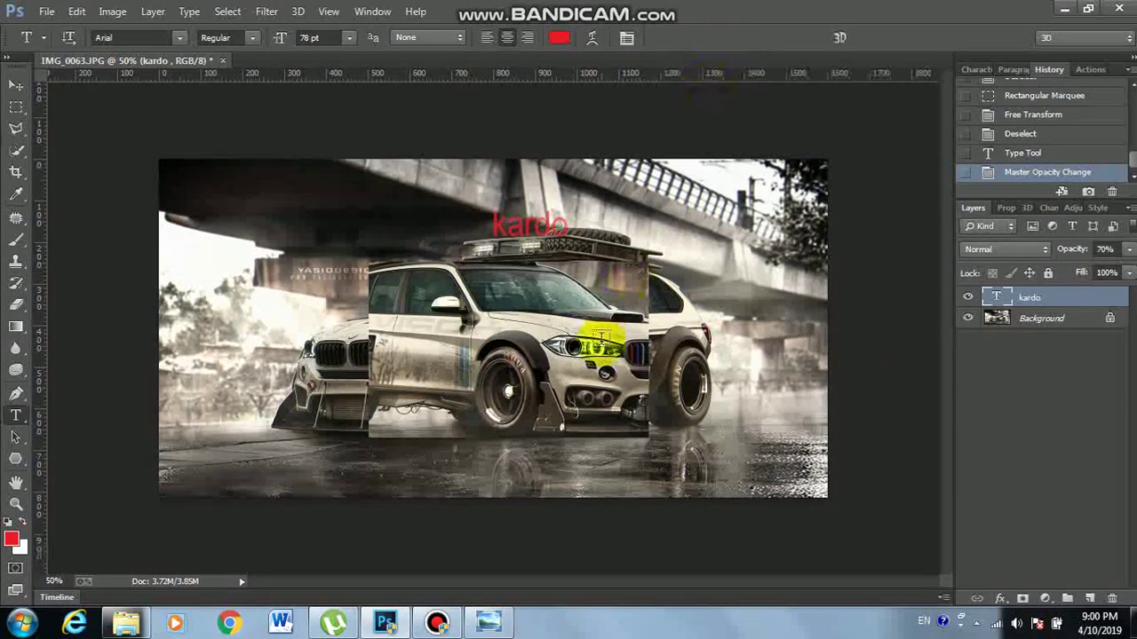
pyautogui.click(491, 619)
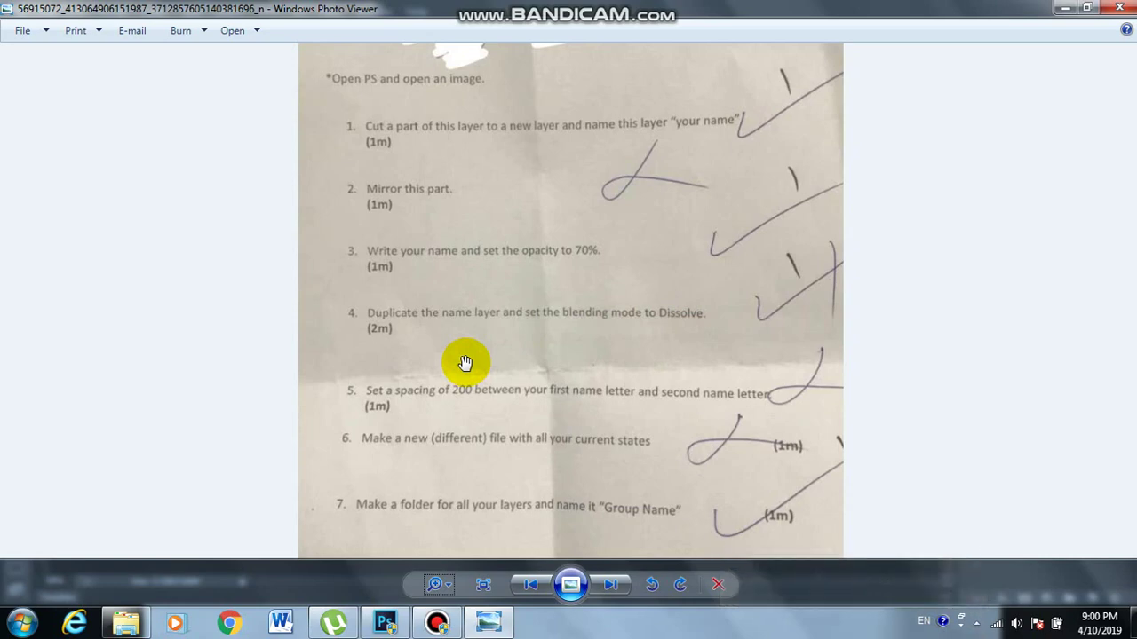
# Step: Duplicate the kardo text layer as kardo copy
pyautogui.click(383, 621)
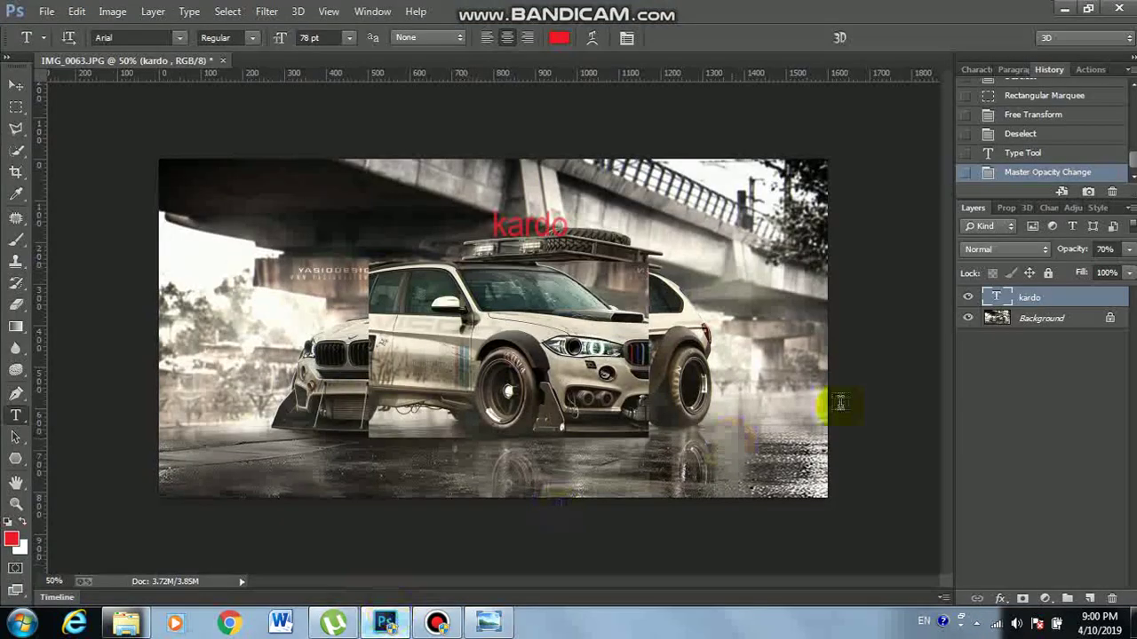
pyautogui.rightClick(1016, 296)
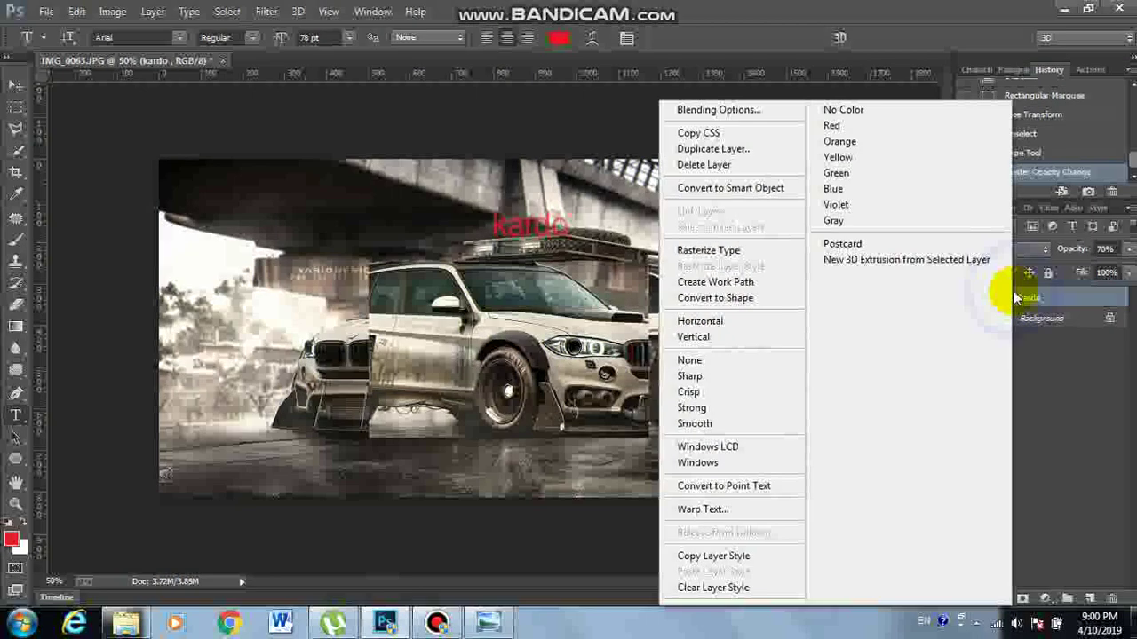
pyautogui.click(753, 156)
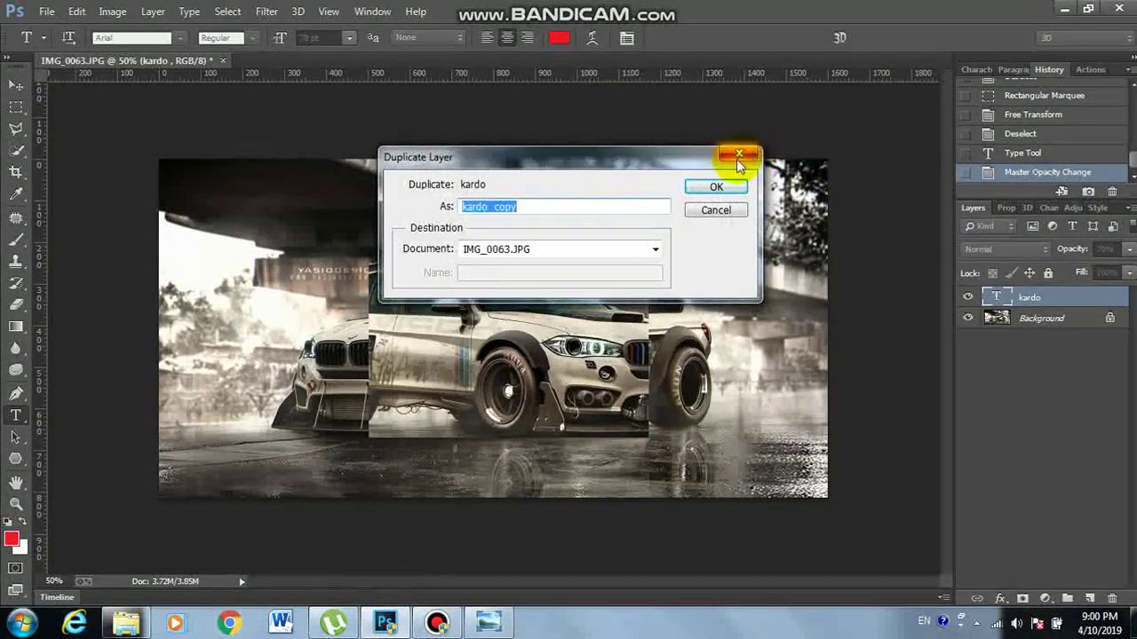
pyautogui.click(711, 188)
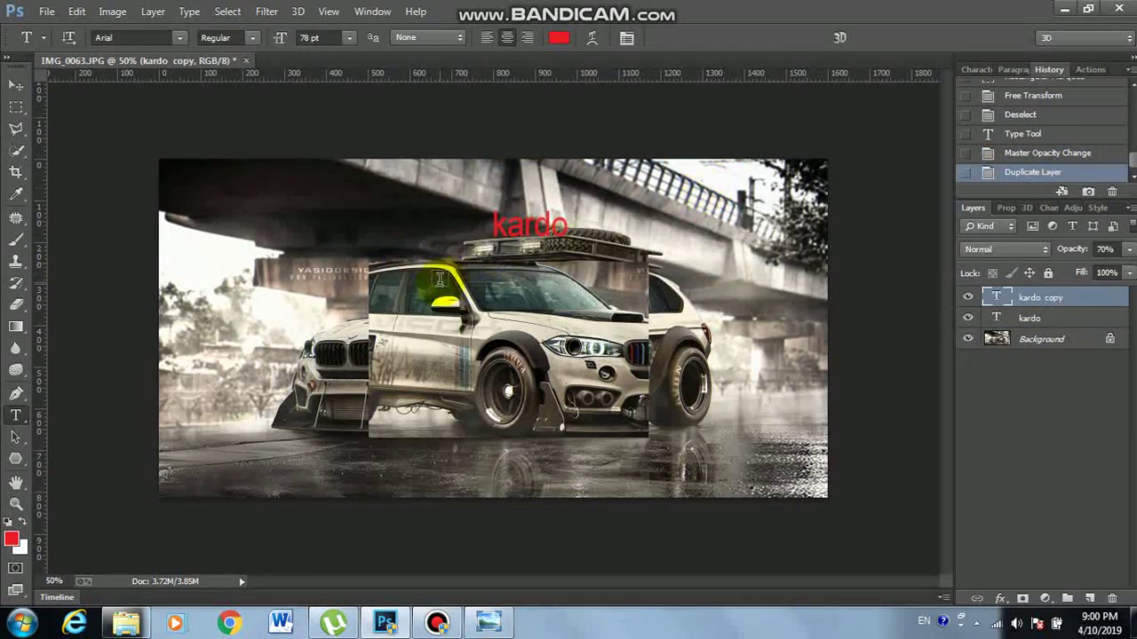
# Step: Move kardo copy to the right of the original and set its blend mode to Dissolve
pyautogui.click(15, 85)
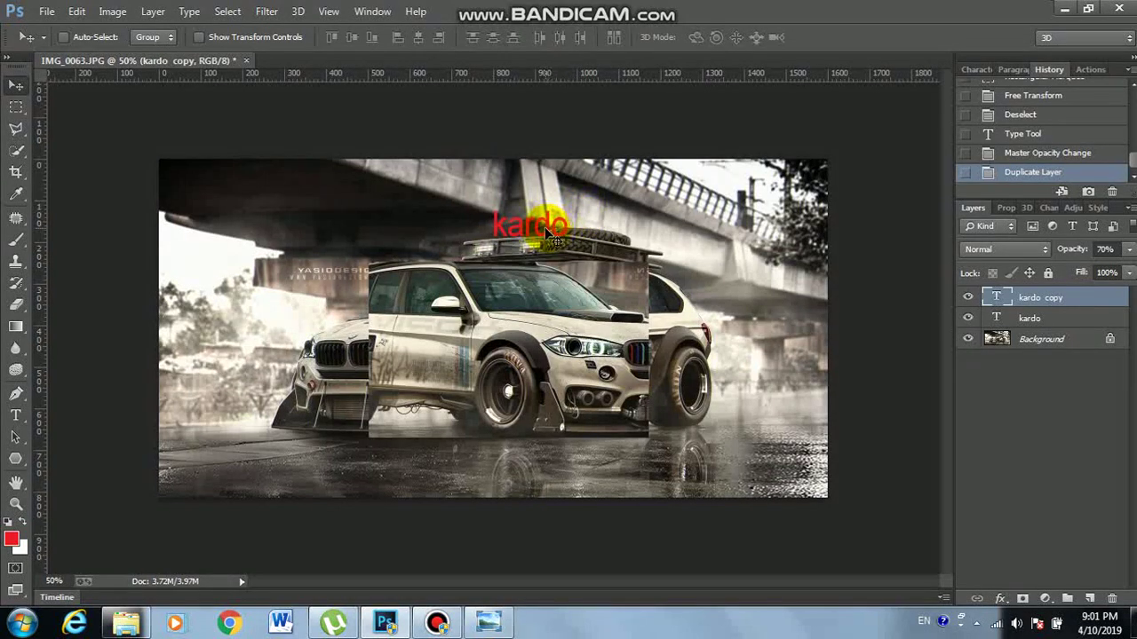
pyautogui.moveTo(560, 242)
pyautogui.mouseDown()
pyautogui.moveTo(668, 229)
pyautogui.moveTo(668, 217)
pyautogui.mouseUp()
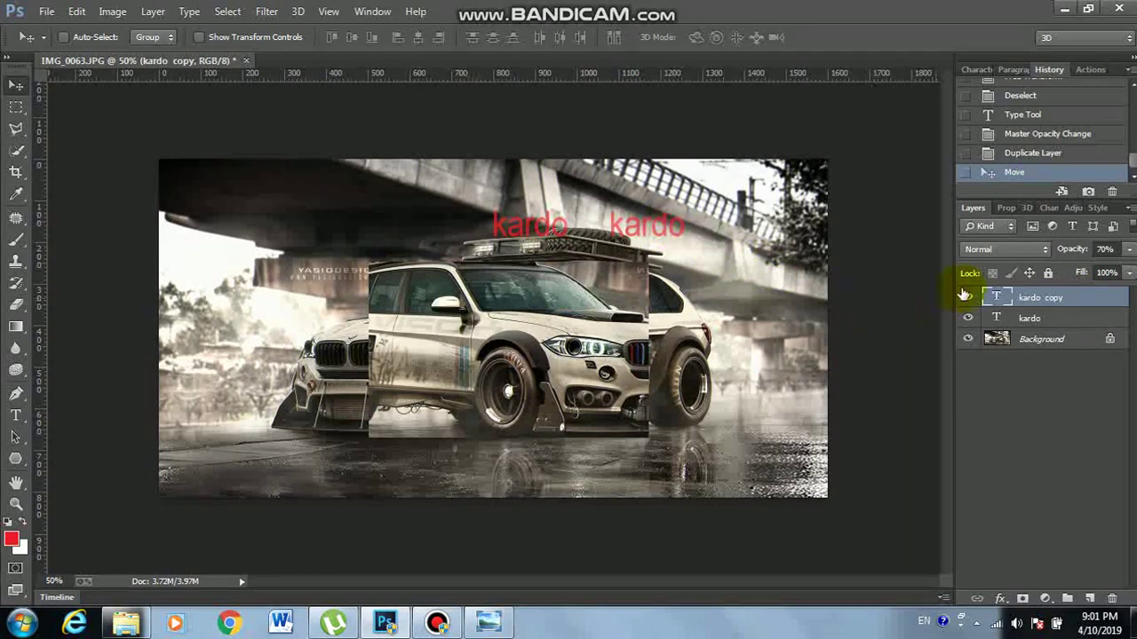
pyautogui.click(1036, 253)
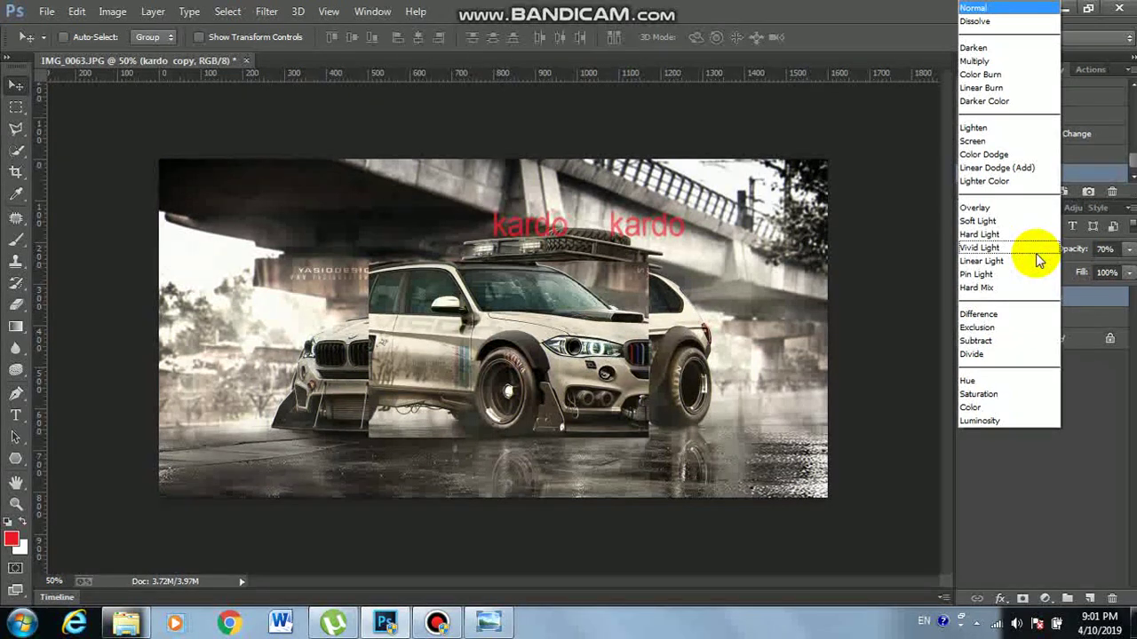
pyautogui.click(1003, 21)
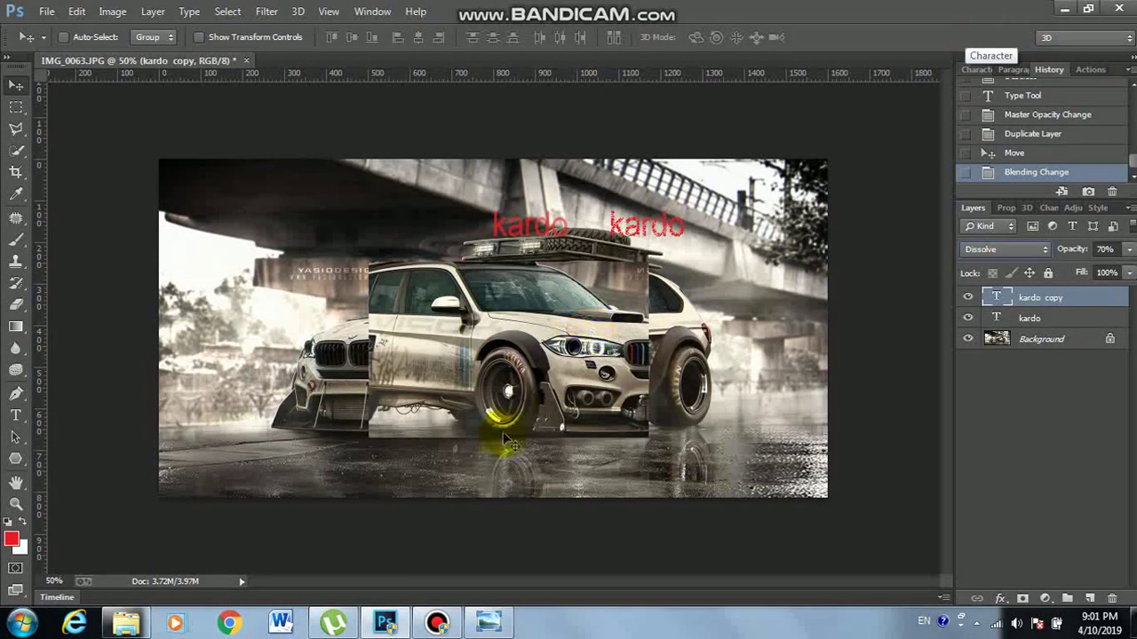
# Step: Check the next task on the assignment sheet, then return to Photoshop
pyautogui.click(507, 626)
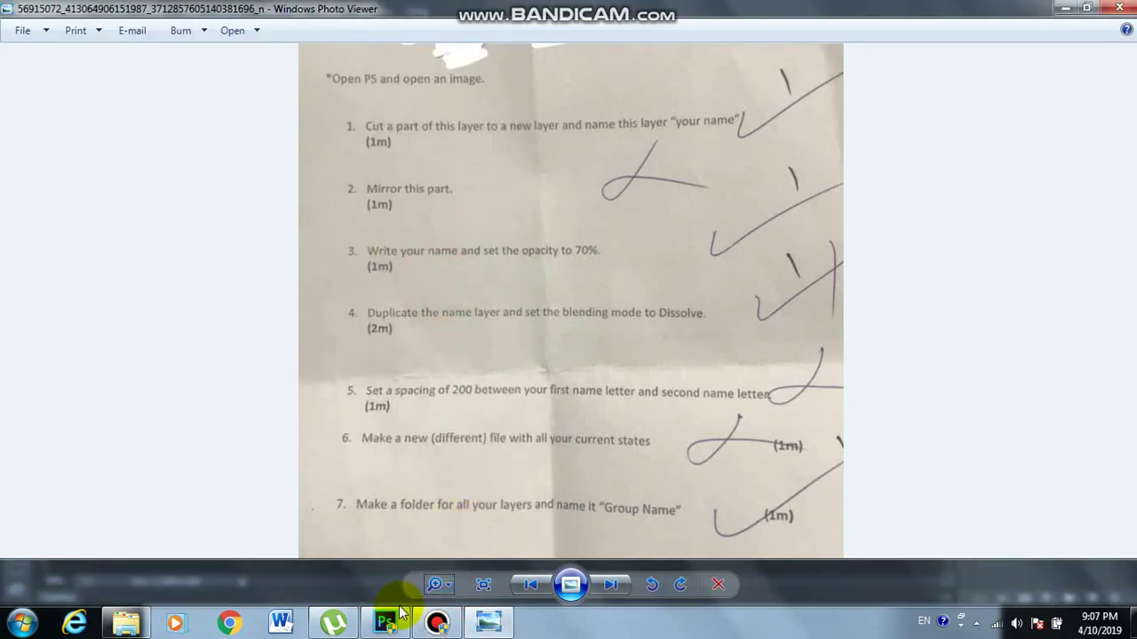
pyautogui.click(388, 621)
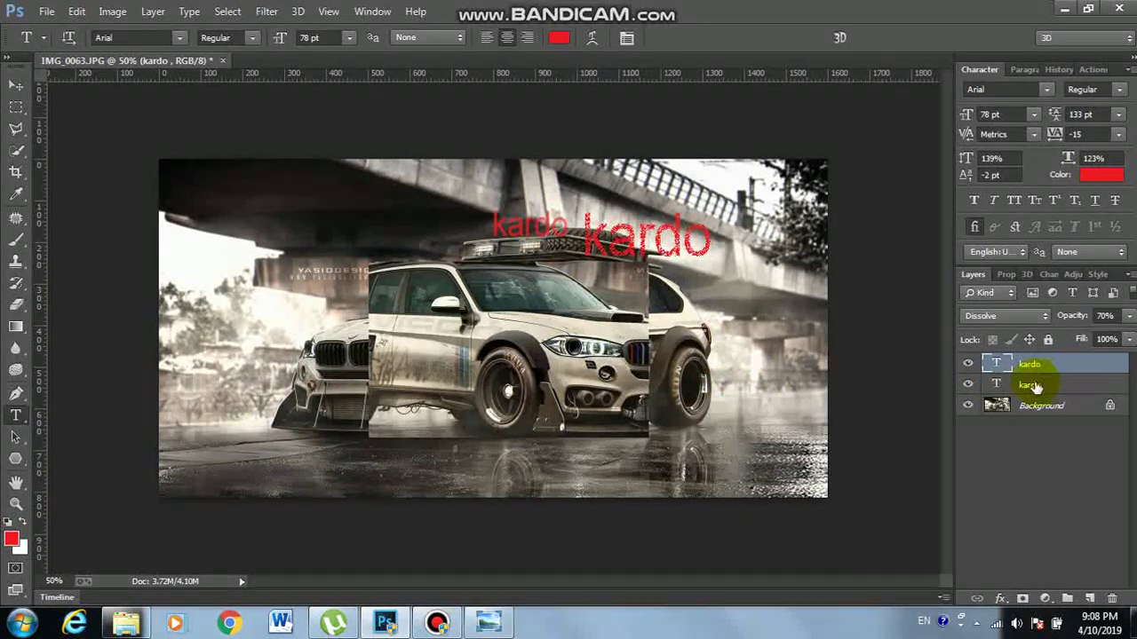
# Step: Set the original, smaller kardo text's letter tracking to 200 and commit it
pyautogui.click(1008, 384)
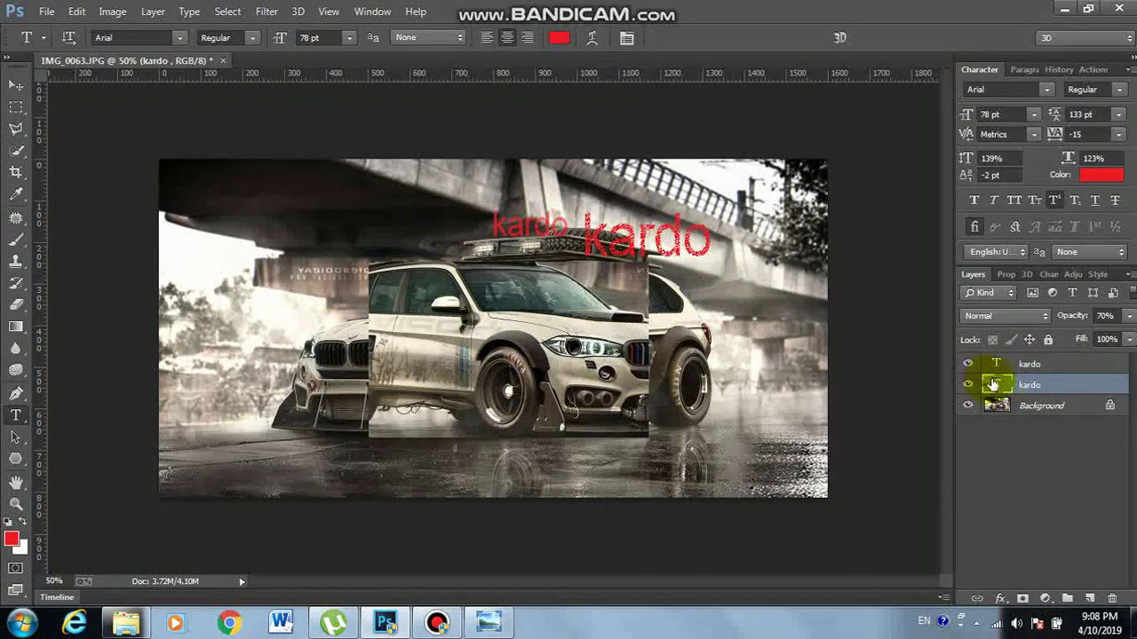
pyautogui.click(549, 226)
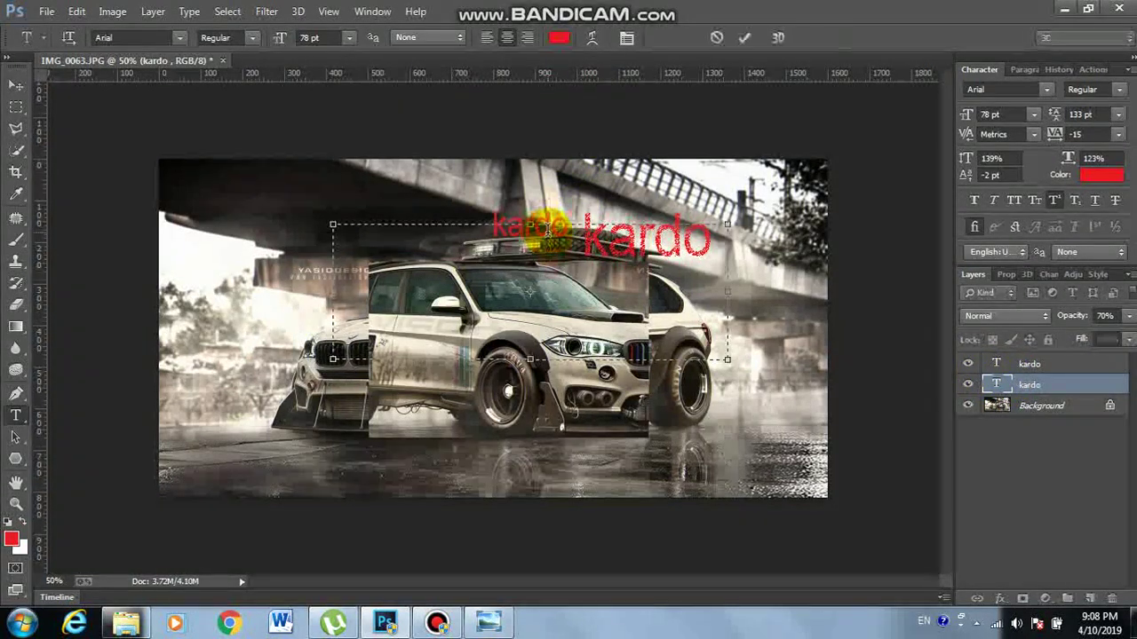
pyautogui.moveTo(549, 226); pyautogui.dragTo(480, 242)
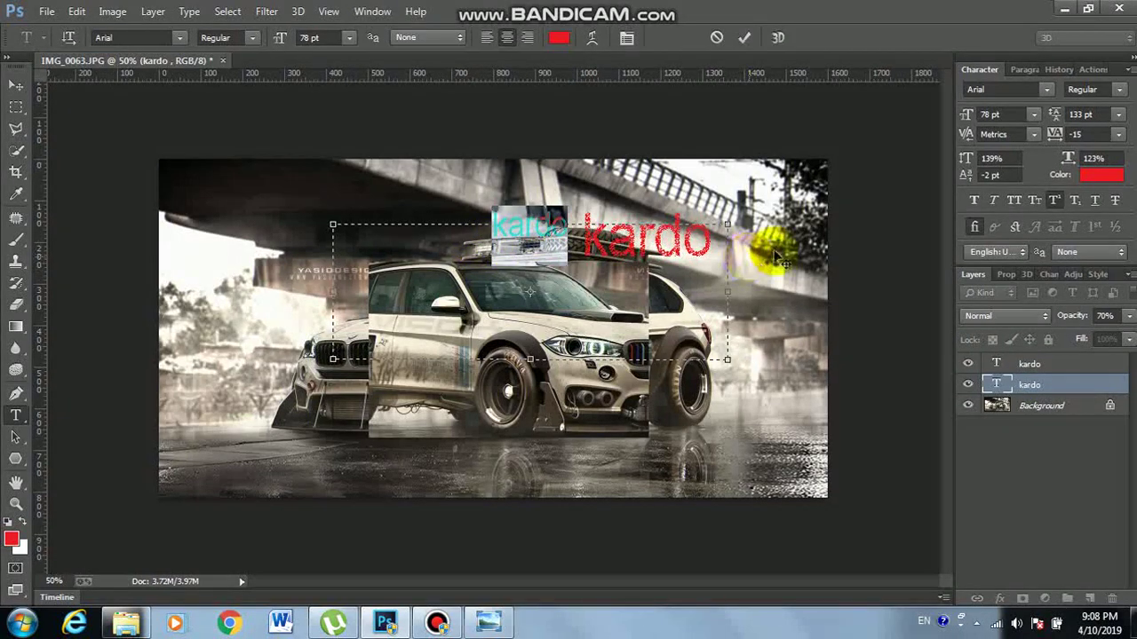
pyautogui.click(1118, 134)
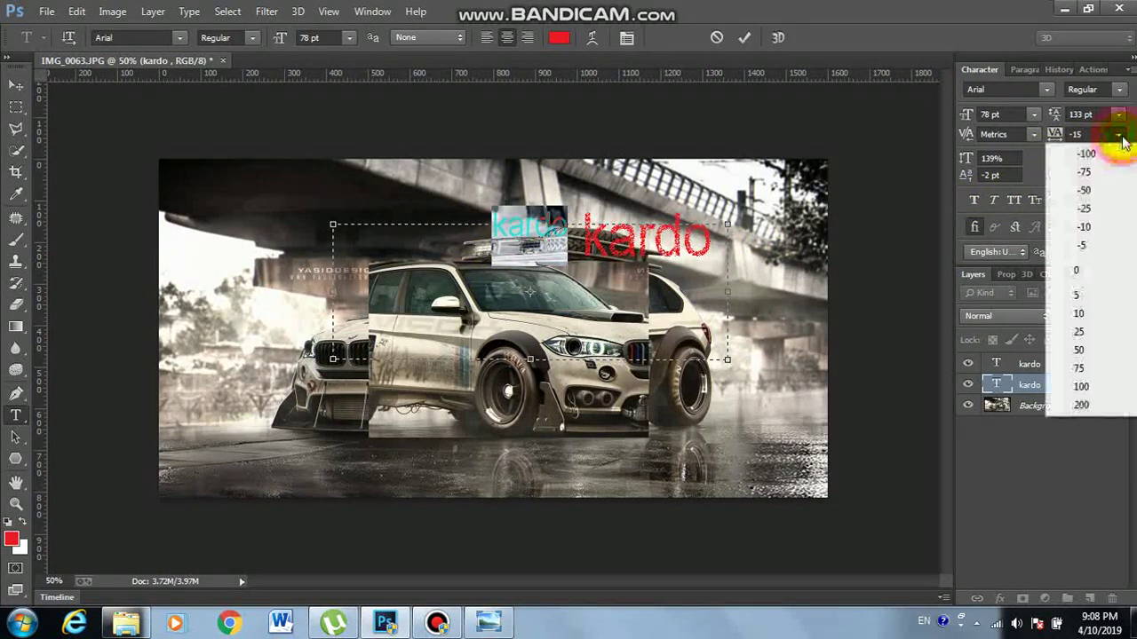
pyautogui.click(1081, 405)
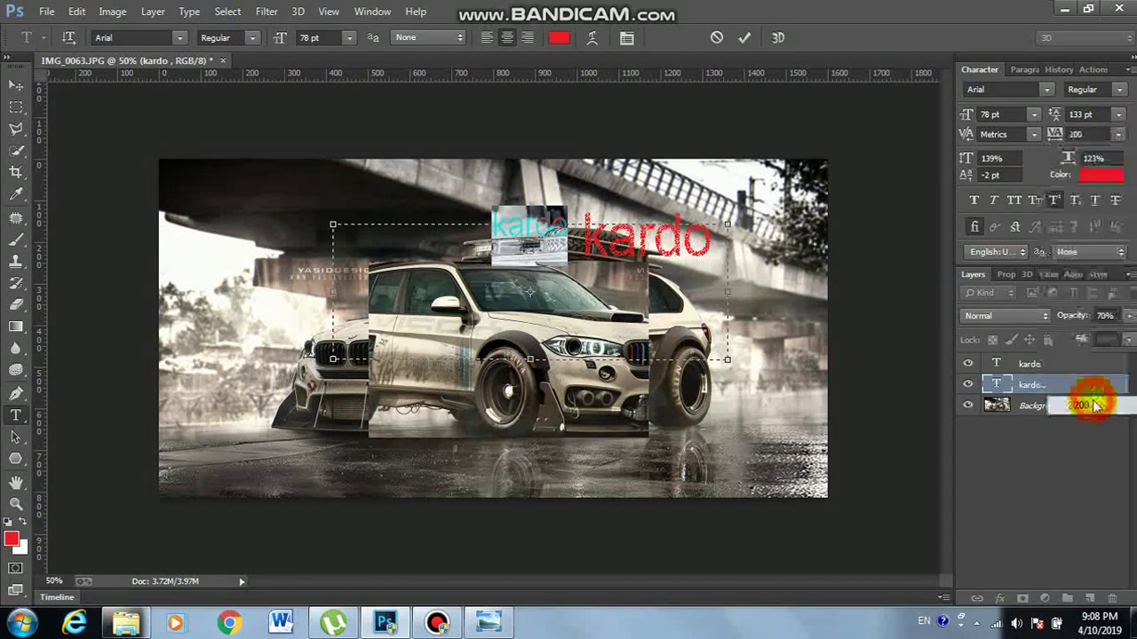
pyautogui.click(1073, 486)
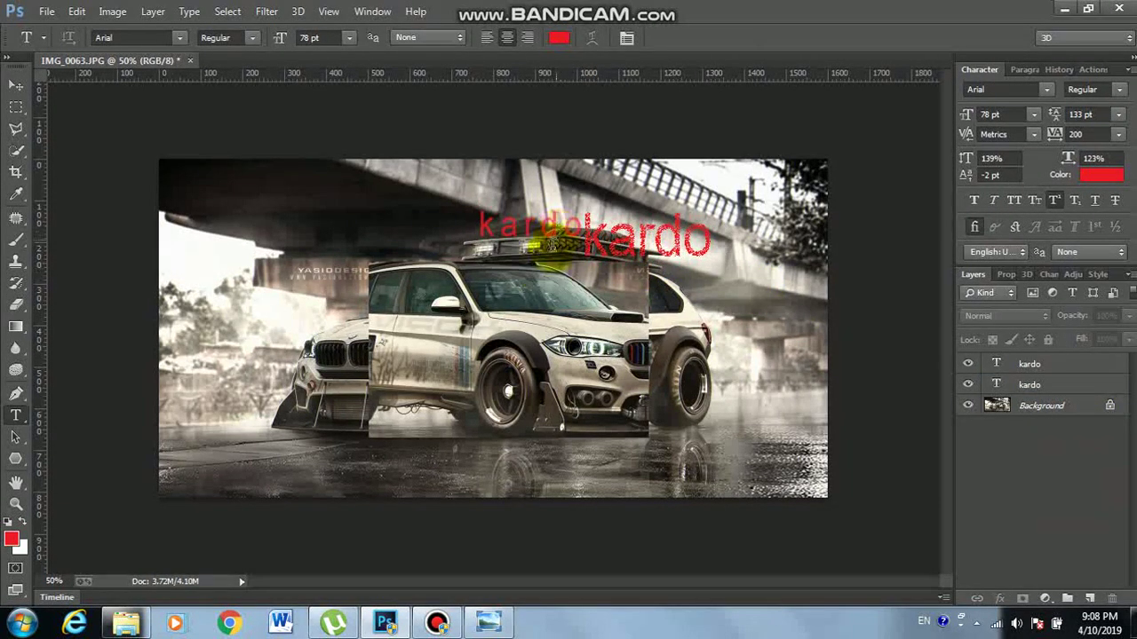
pyautogui.click(491, 624)
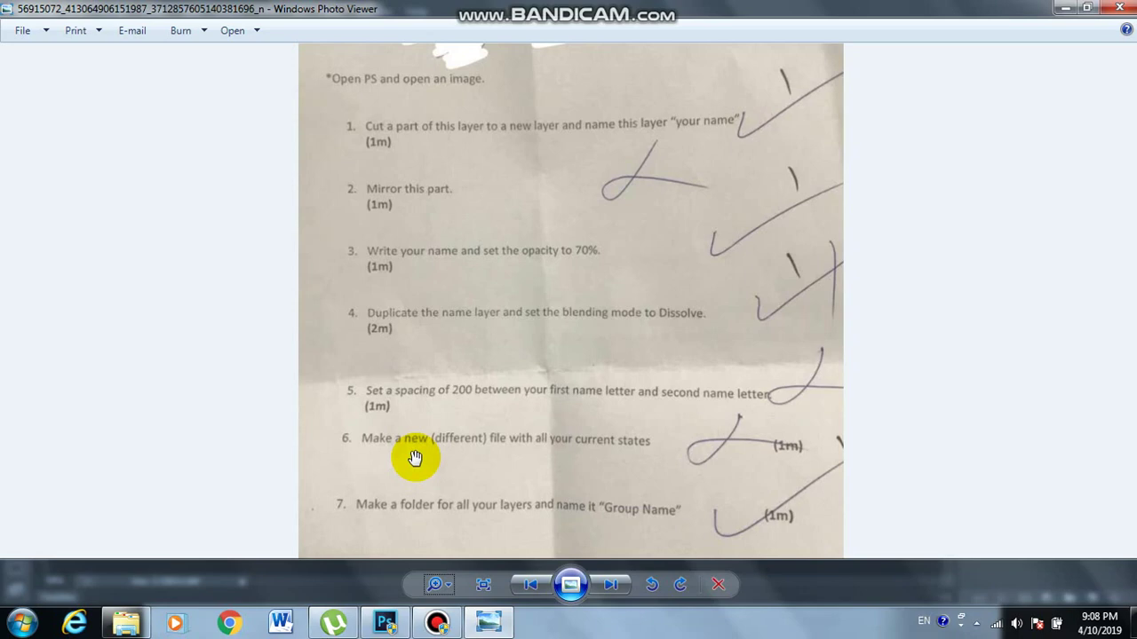
# Step: Return from the assignment sheet to the car image in Photoshop
pyautogui.click(384, 624)
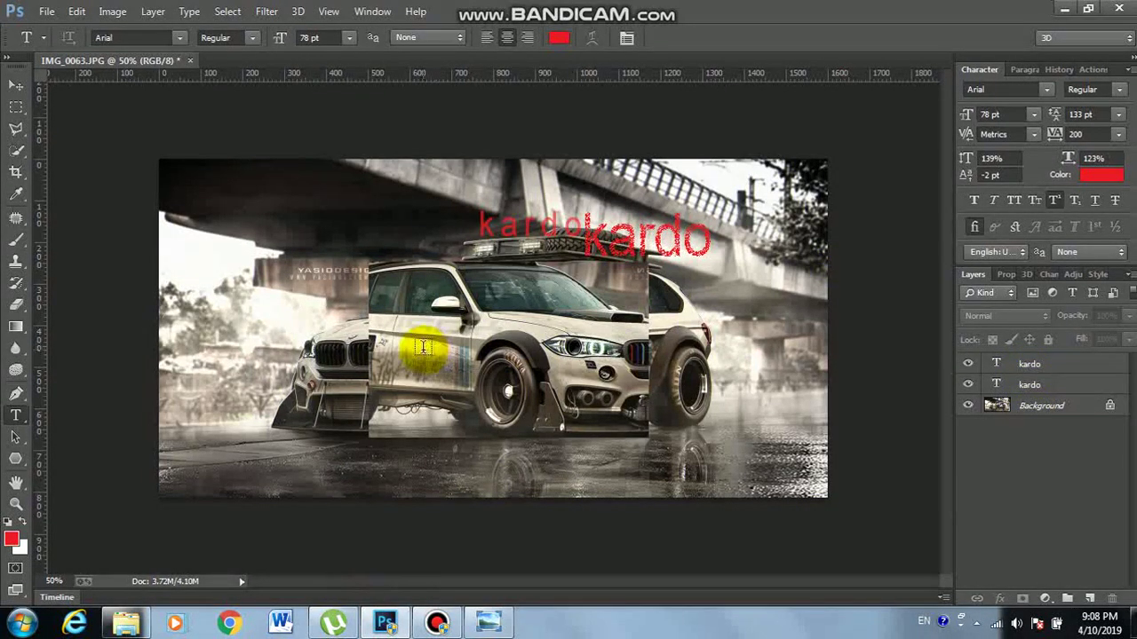
pyautogui.click(116, 12)
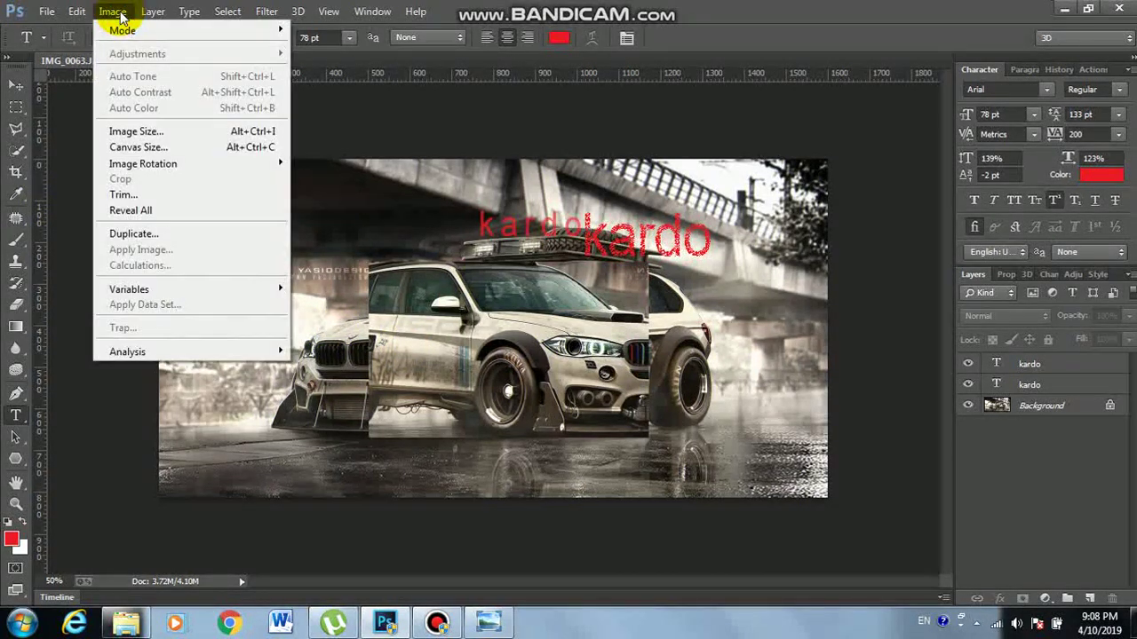
pyautogui.click(175, 236)
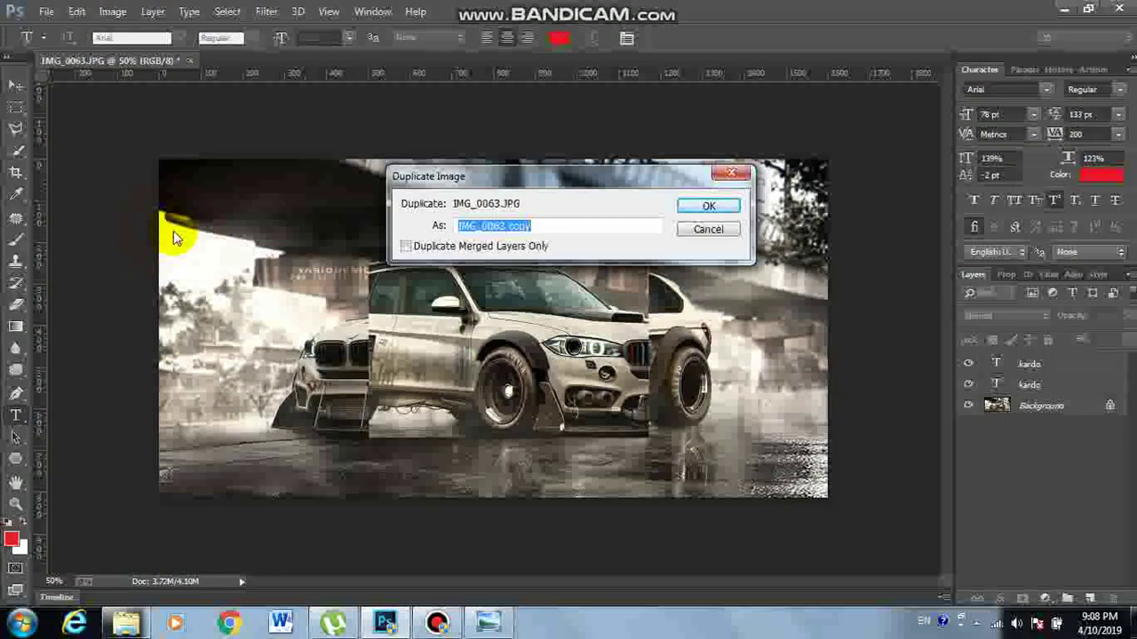
pyautogui.click(724, 211)
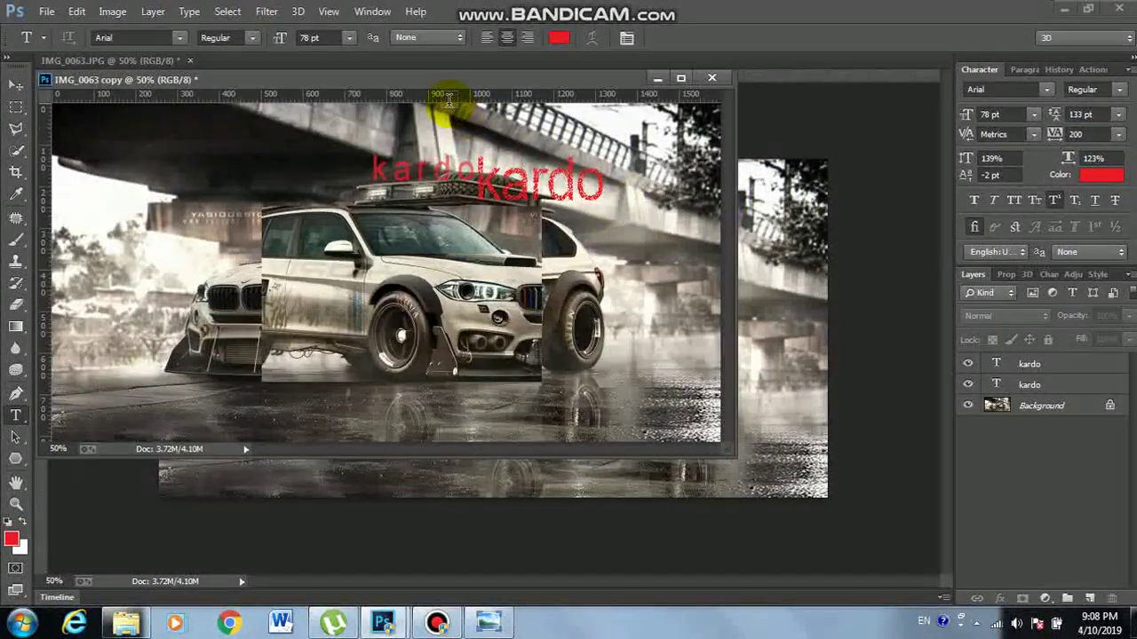
pyautogui.moveTo(454, 91); pyautogui.dragTo(467, 62)
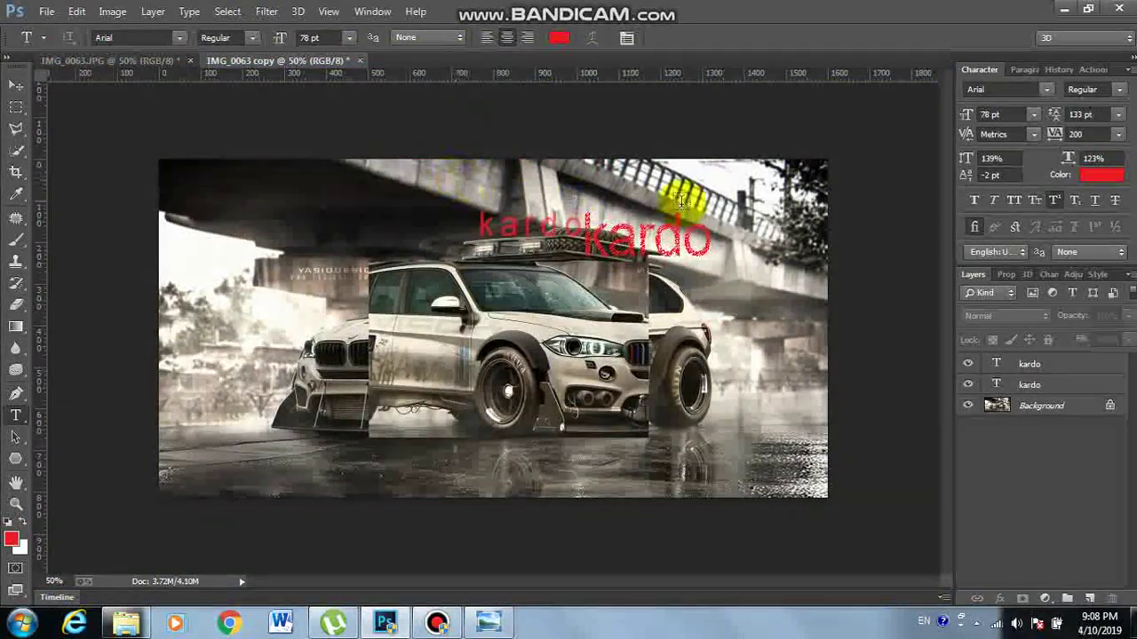
pyautogui.click(169, 61)
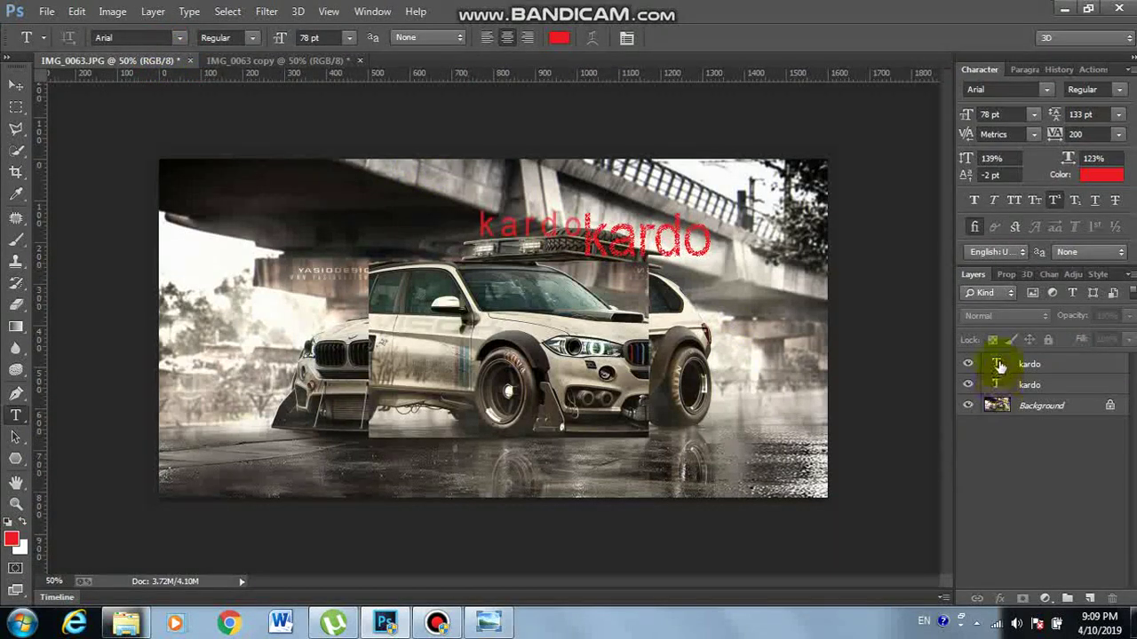
pyautogui.click(270, 63)
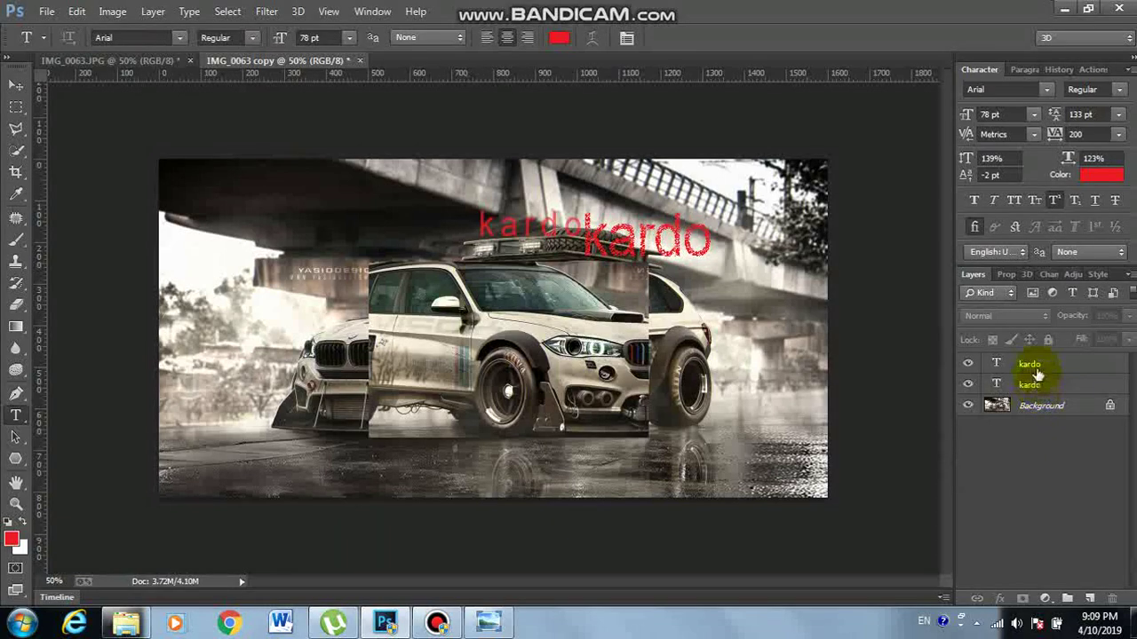
pyautogui.click(359, 61)
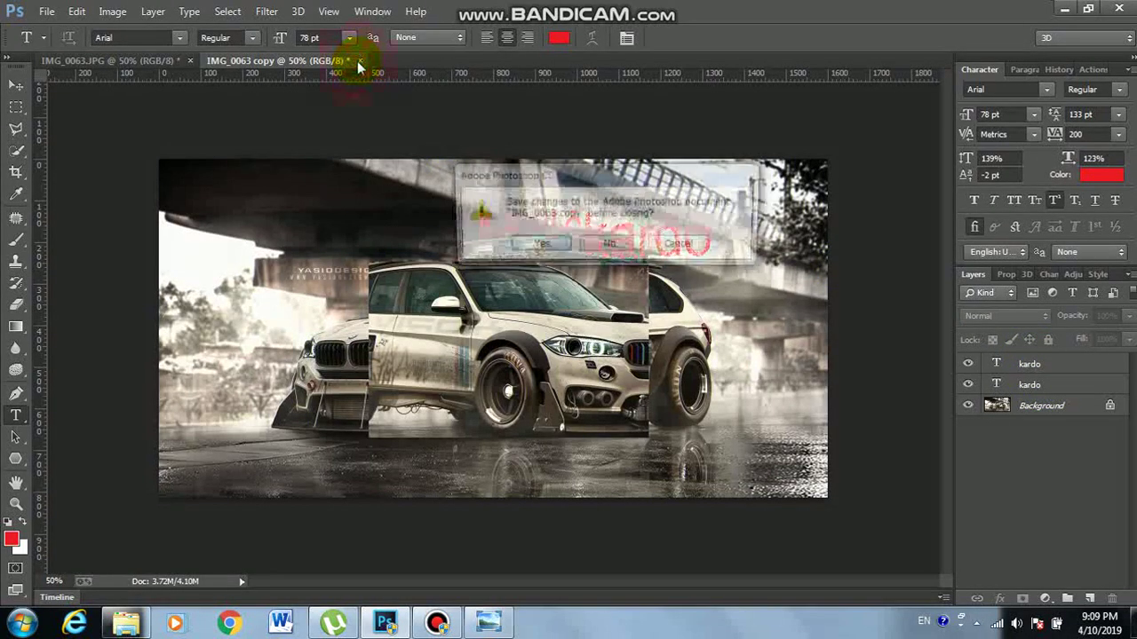
pyautogui.click(628, 247)
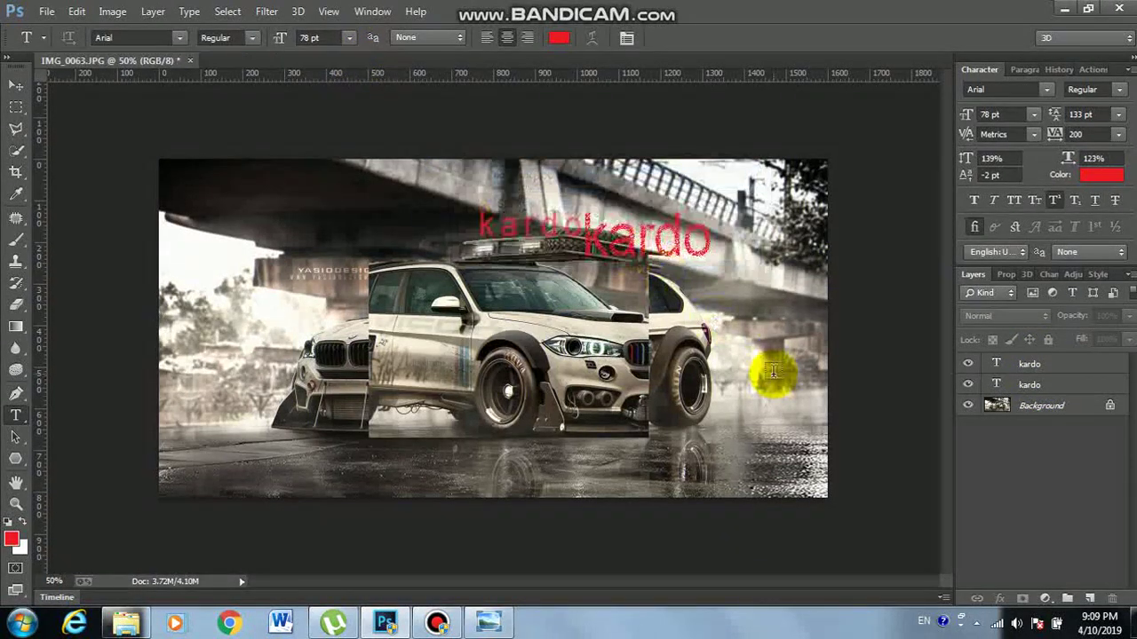
pyautogui.click(1055, 411)
# Step: Duplicate all three layers into a new document named kardo
pyautogui.keyDown('shift'); pyautogui.click(1040, 383); pyautogui.keyUp('shift')
pyautogui.keyDown('shift'); pyautogui.click(1033, 365); pyautogui.keyUp('shift')
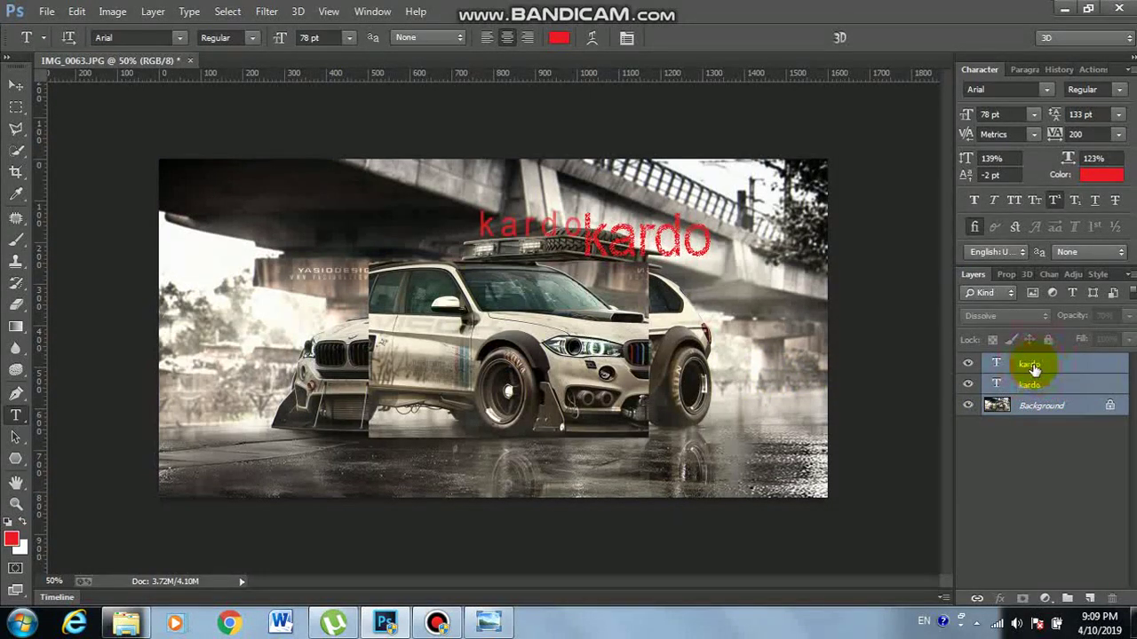
pyautogui.rightClick(1027, 366)
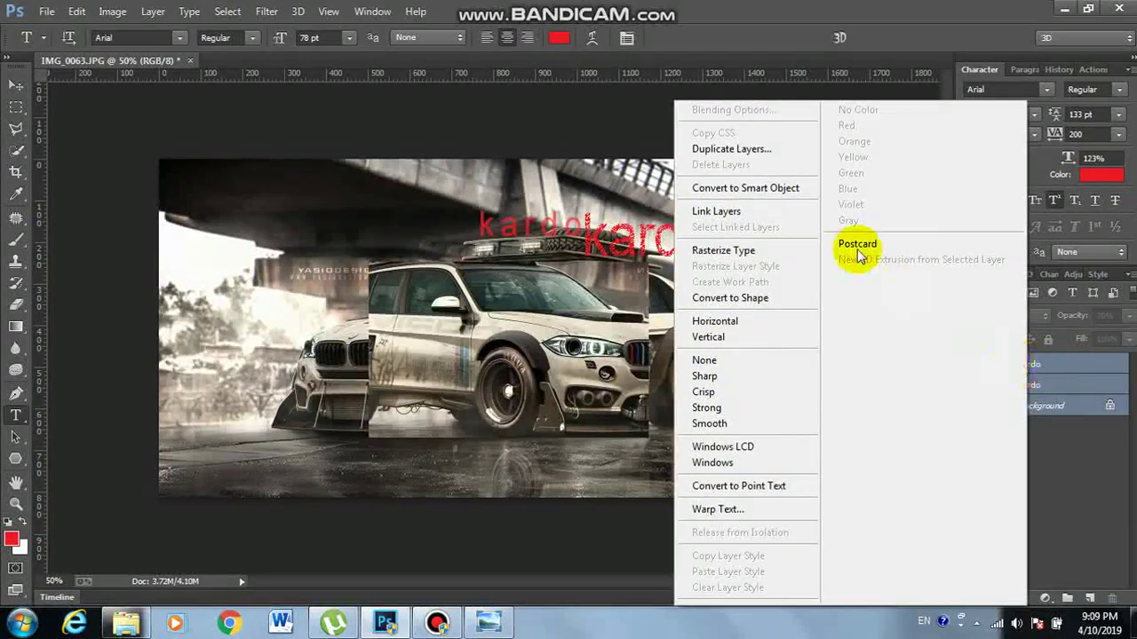
pyautogui.click(759, 149)
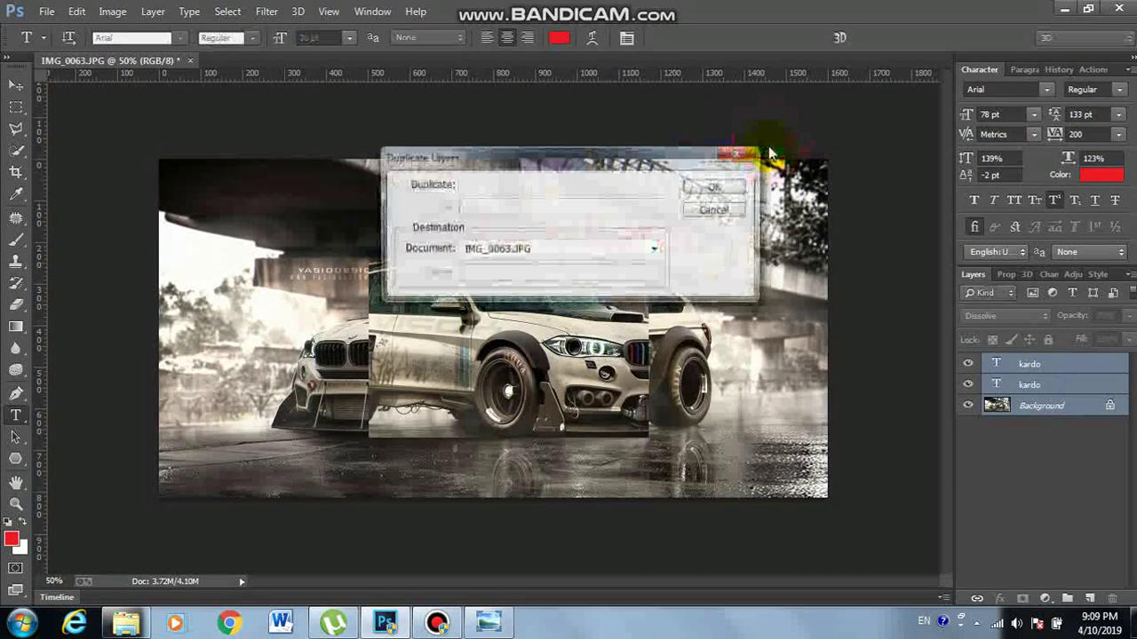
pyautogui.click(653, 251)
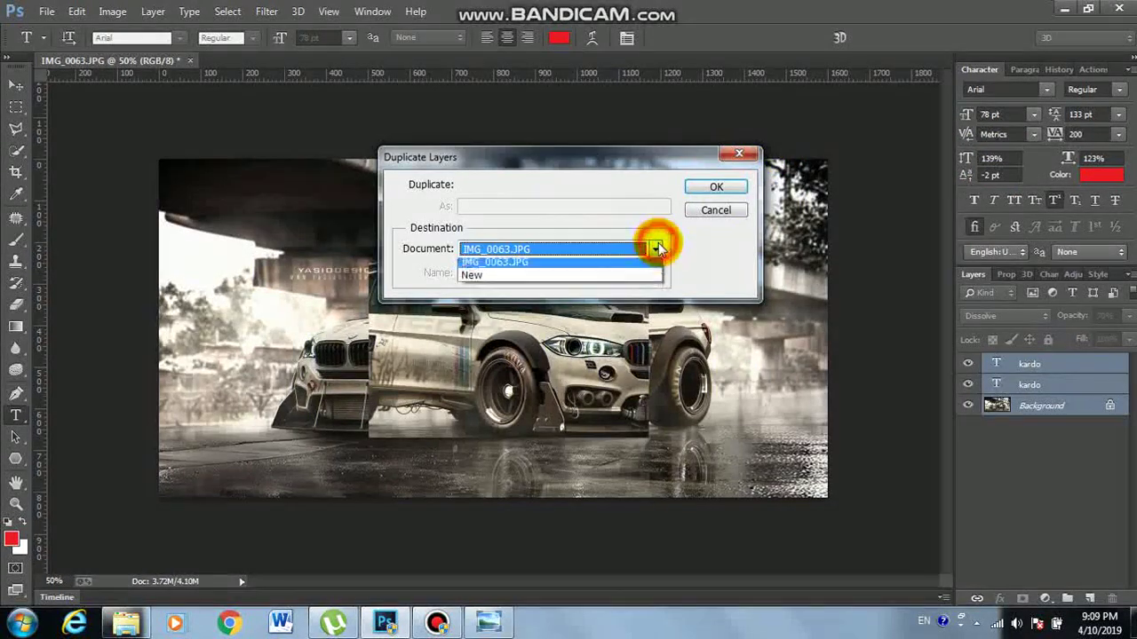
pyautogui.click(623, 281)
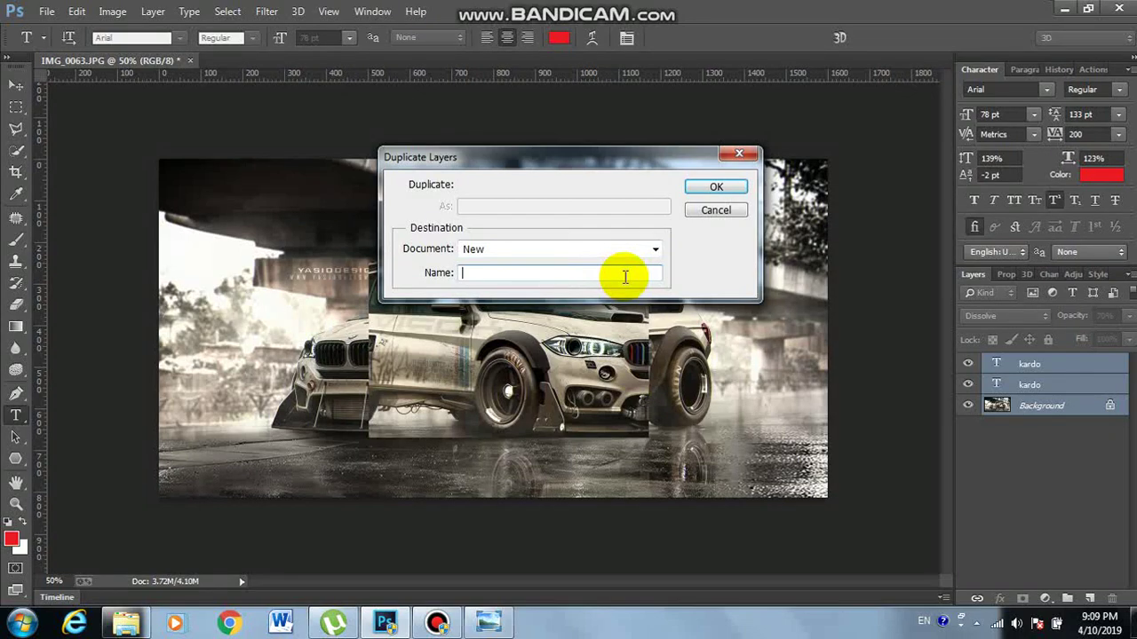
pyautogui.write('kardo')
pyautogui.click(716, 186)
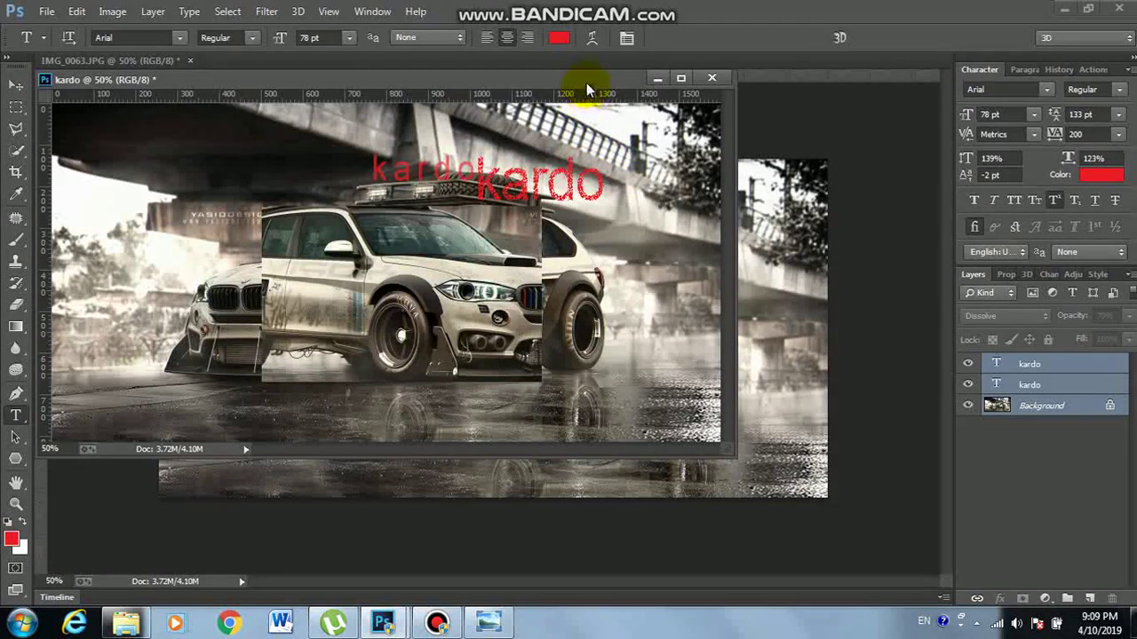
# Step: Dock the kardo document as a tab, return to IMG_0063, and cancel a stray text layer
pyautogui.moveTo(587, 86)
pyautogui.mouseDown()
pyautogui.moveTo(613, 73)
pyautogui.moveTo(616, 40)
pyautogui.mouseUp()
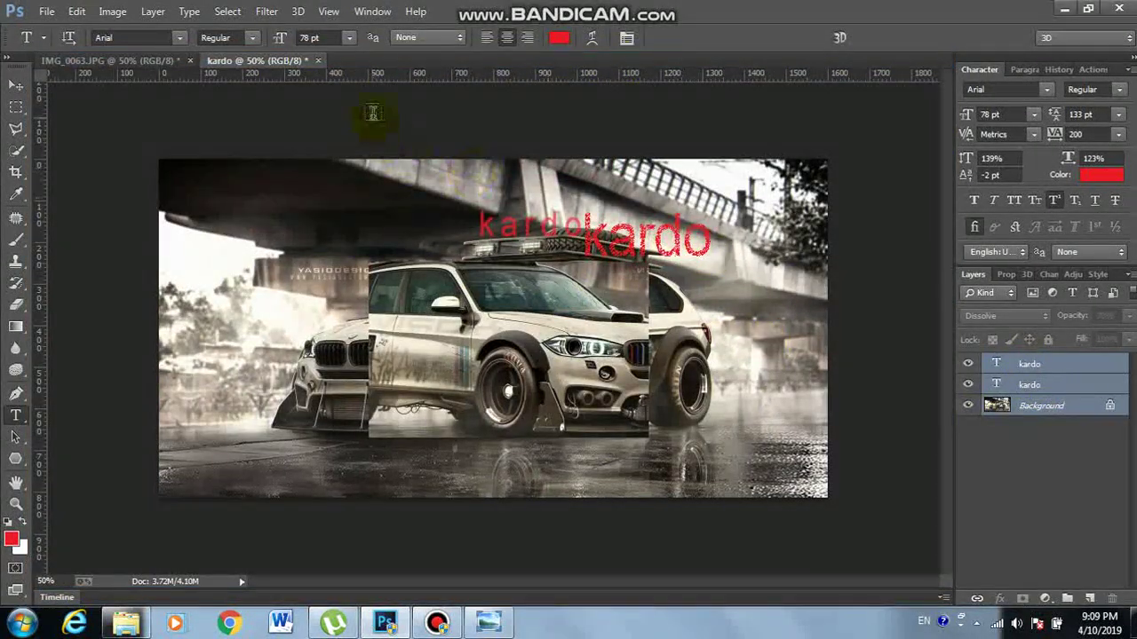
pyautogui.click(149, 62)
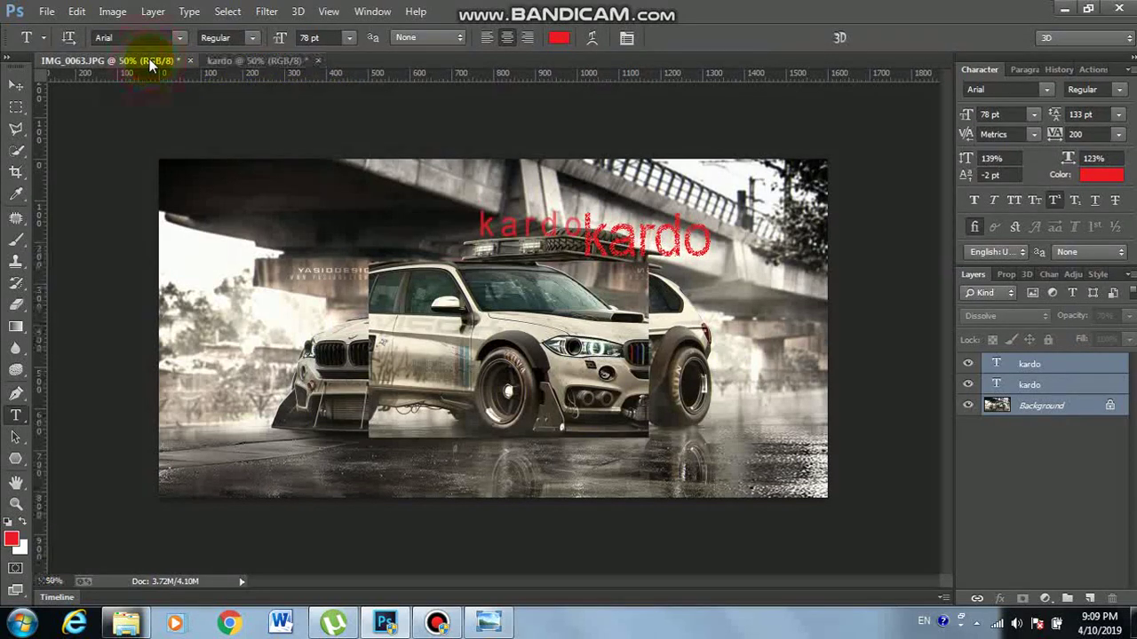
pyautogui.click(320, 144)
pyautogui.click(262, 417)
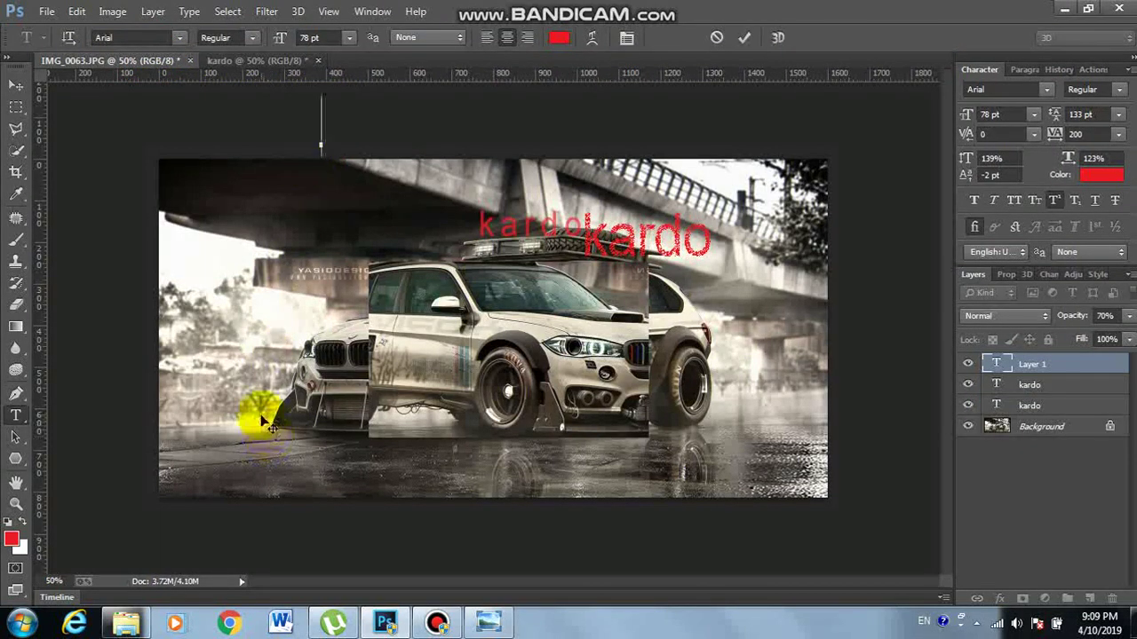
pyautogui.click(718, 38)
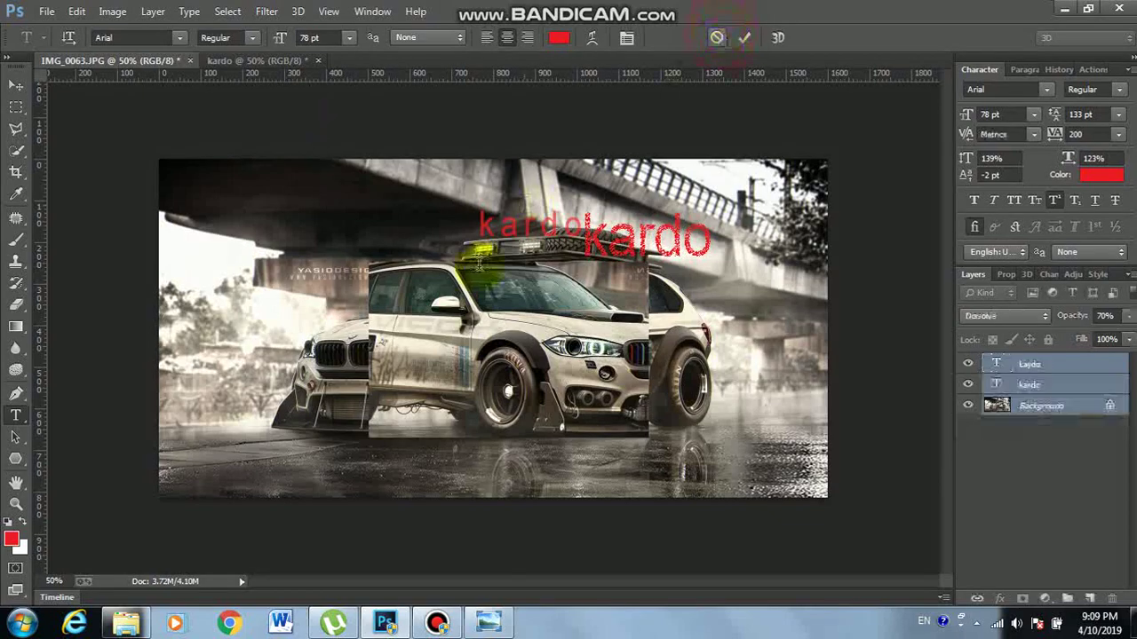
pyautogui.click(488, 612)
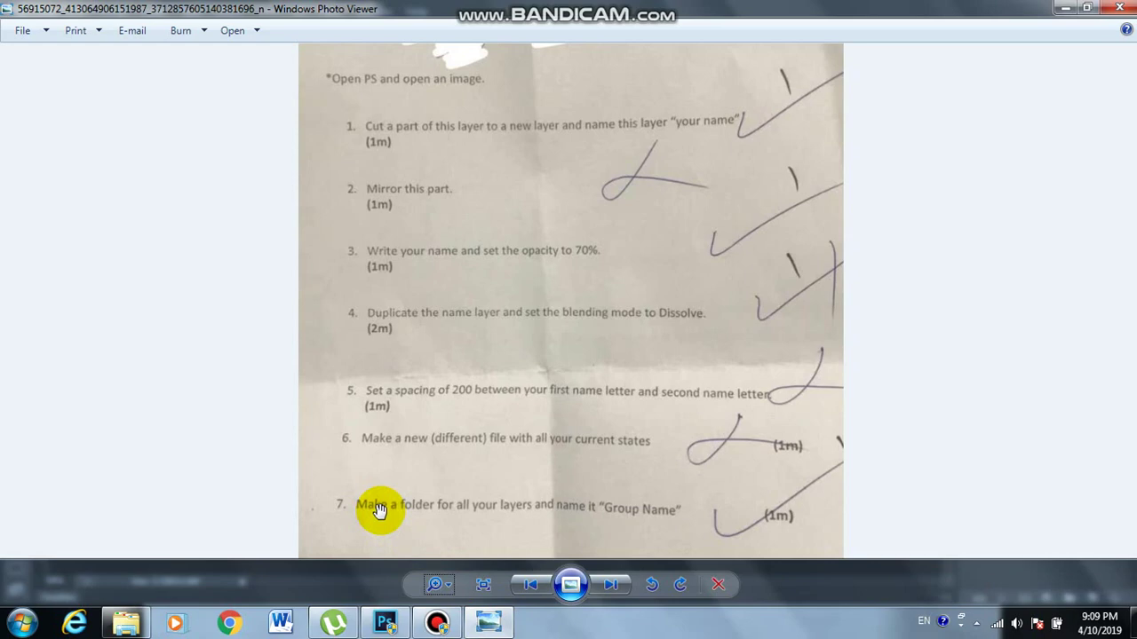
pyautogui.click(438, 624)
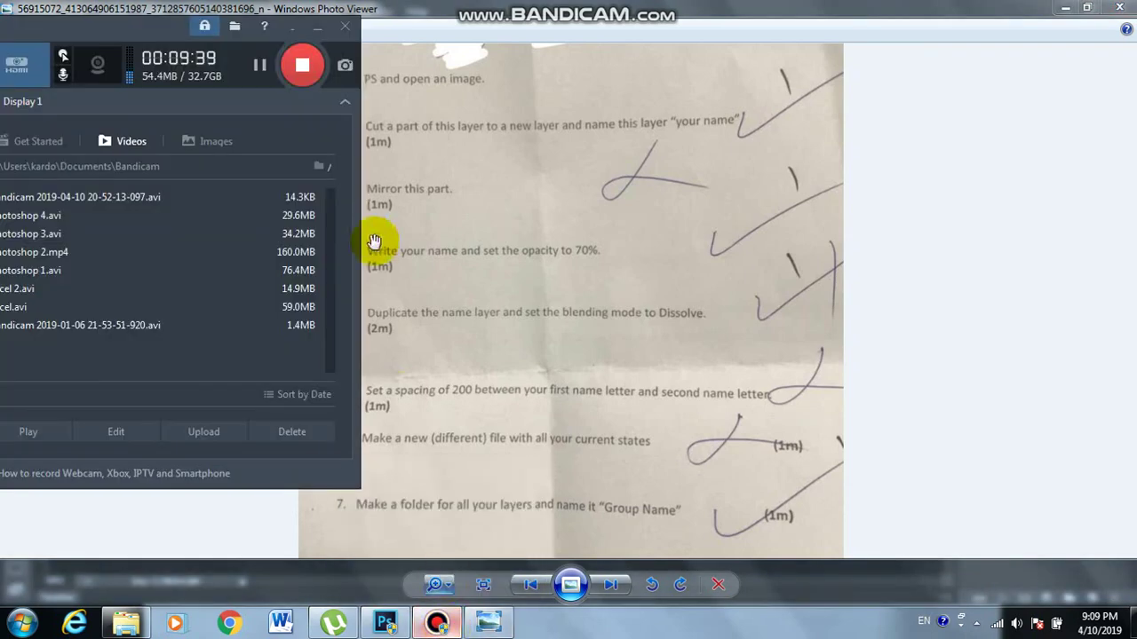